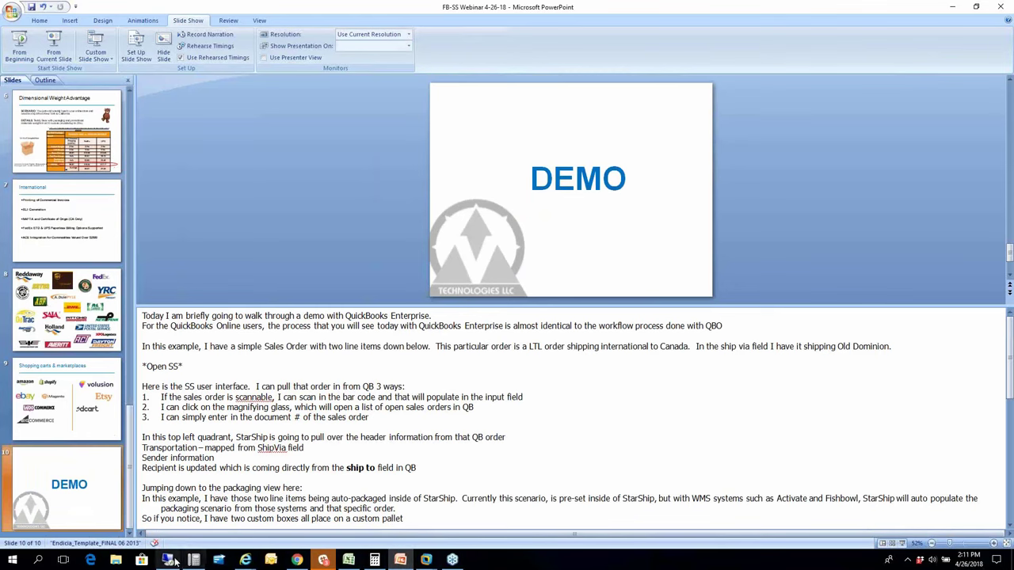
# Step: Switch to Fishbowl, start new sales order 50070, and pick its customer from the lookup
pyautogui.click(167, 560)
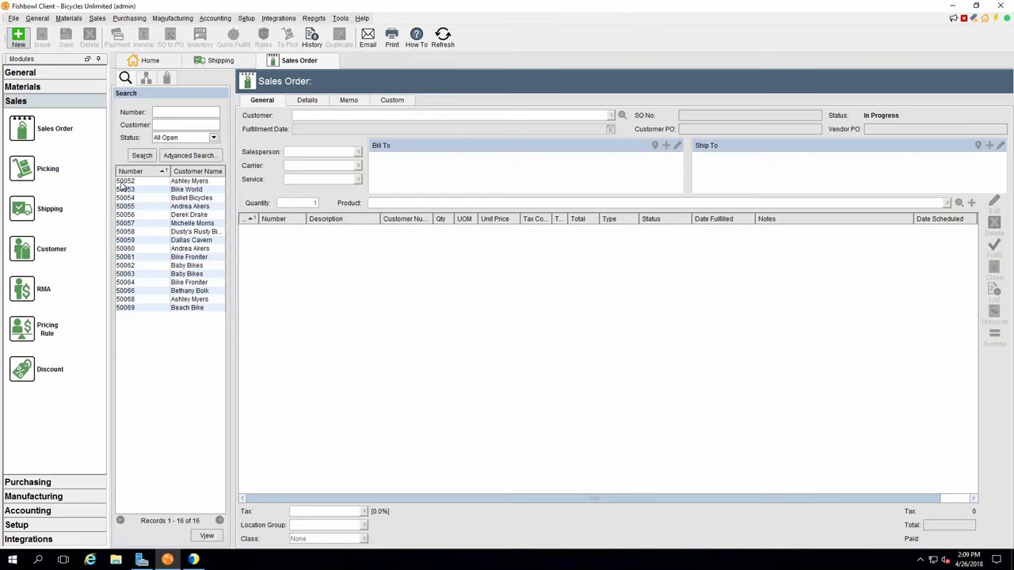
pyautogui.click(24, 44)
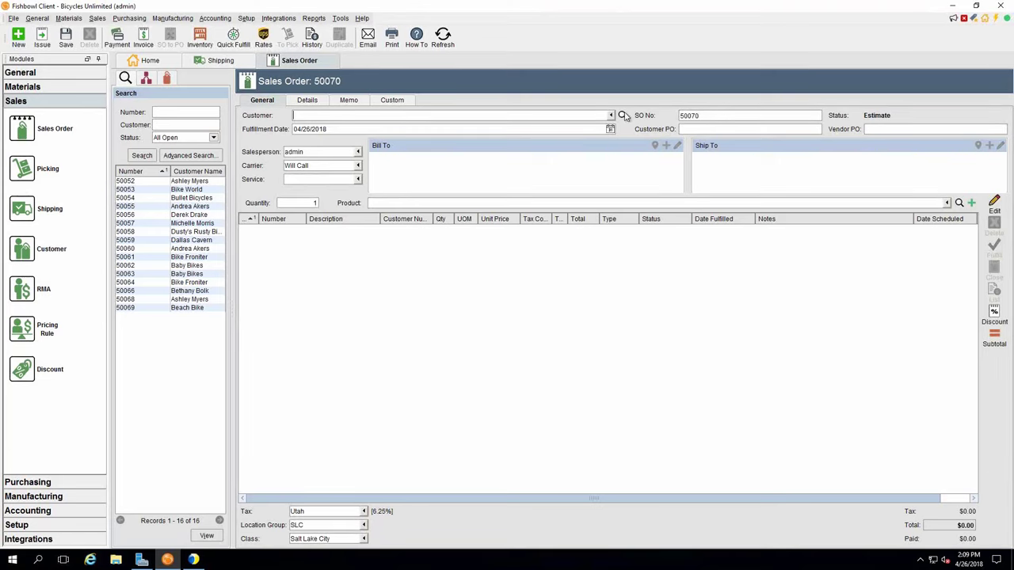
pyautogui.click(623, 116)
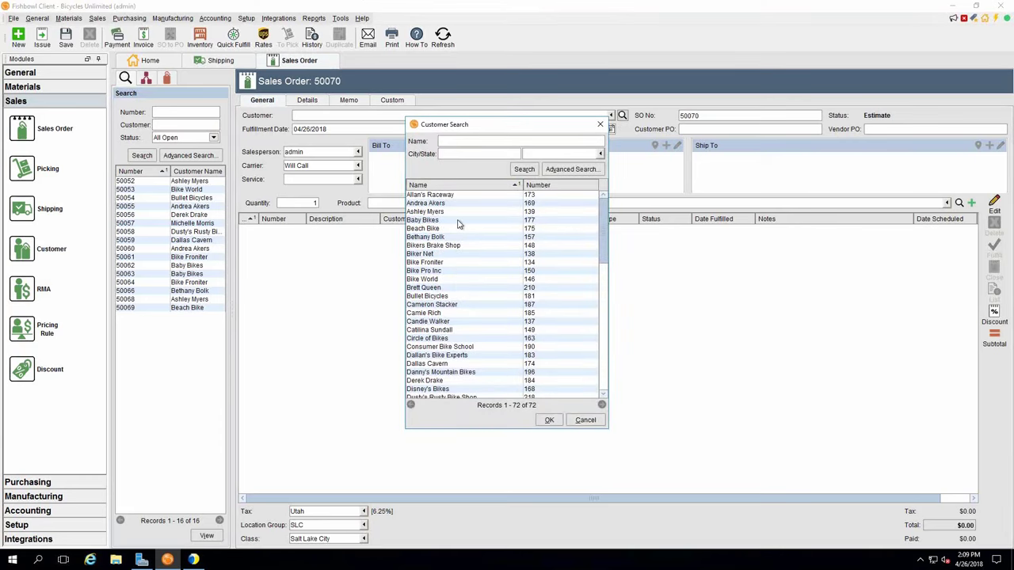
pyautogui.doubleClick(434, 212)
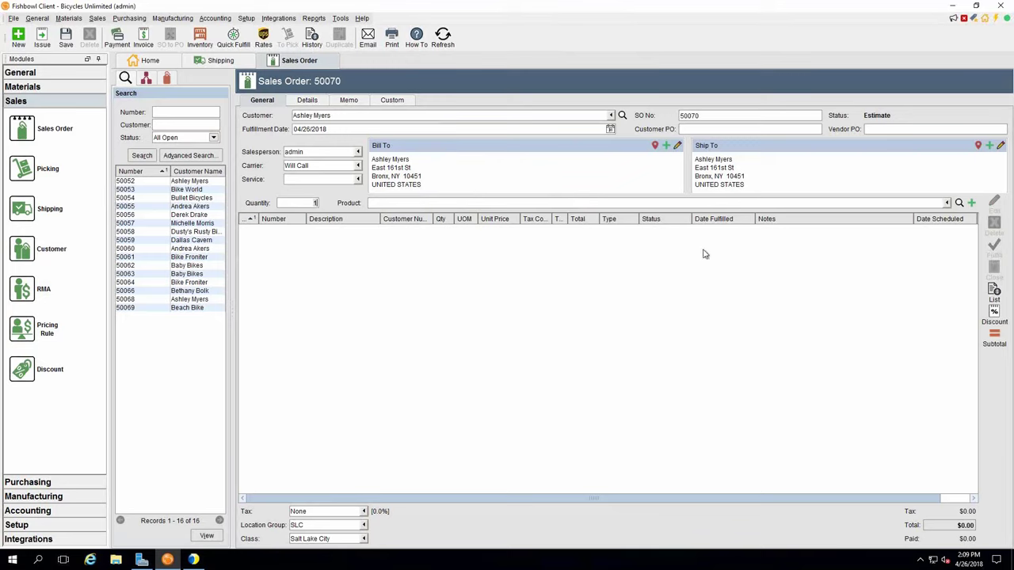
# Step: Start a Product line item and search the catalogue by description 'mou'
pyautogui.click(971, 204)
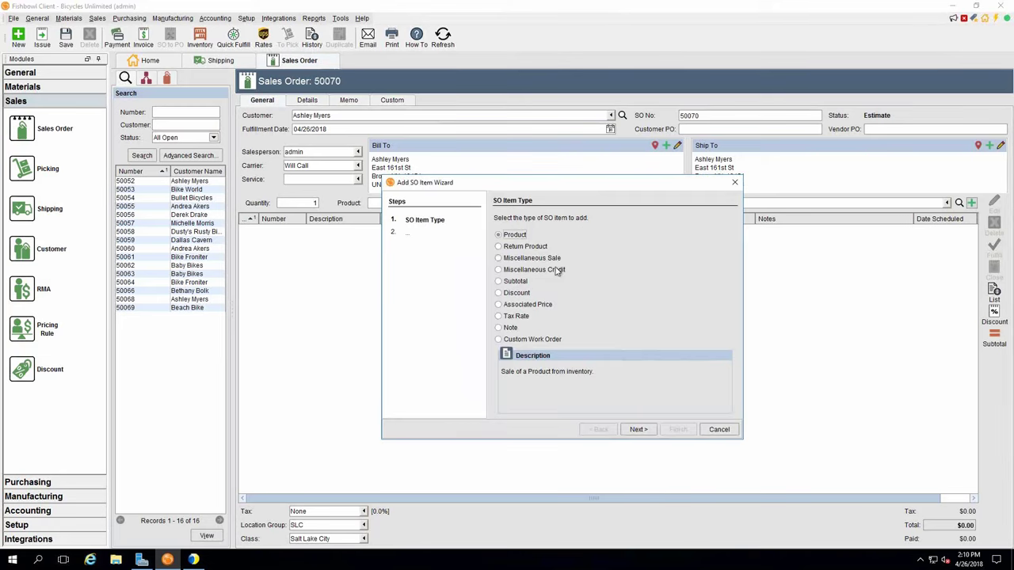
pyautogui.click(640, 430)
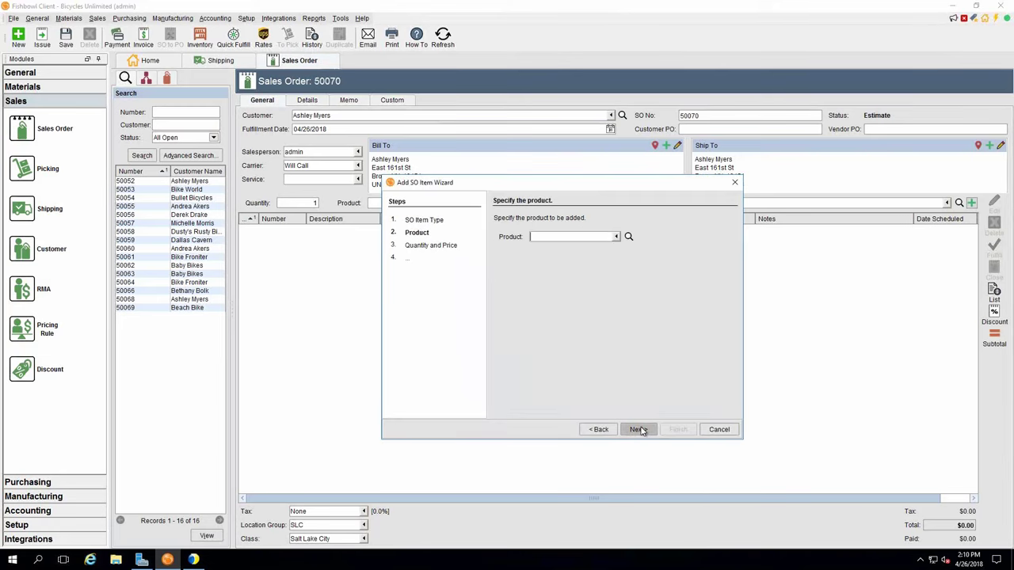
pyautogui.click(628, 237)
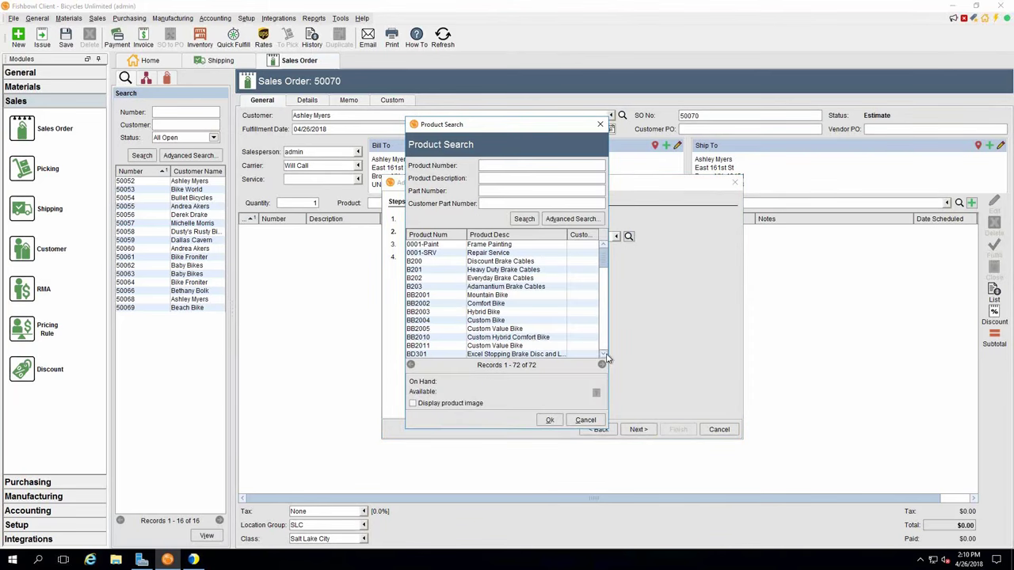
pyautogui.scroll(-1, 602, 356)
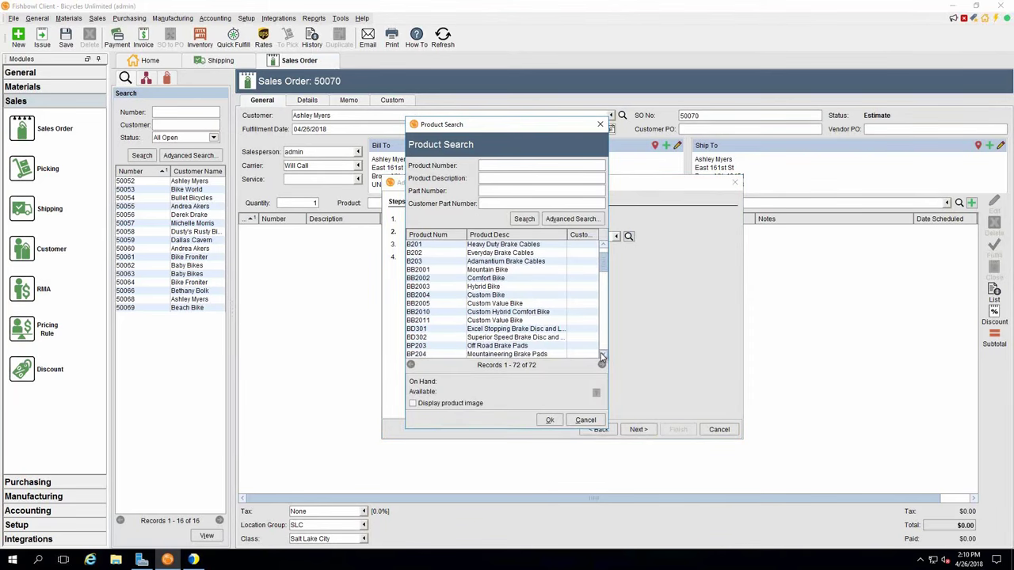
pyautogui.scroll(-4, 602, 358)
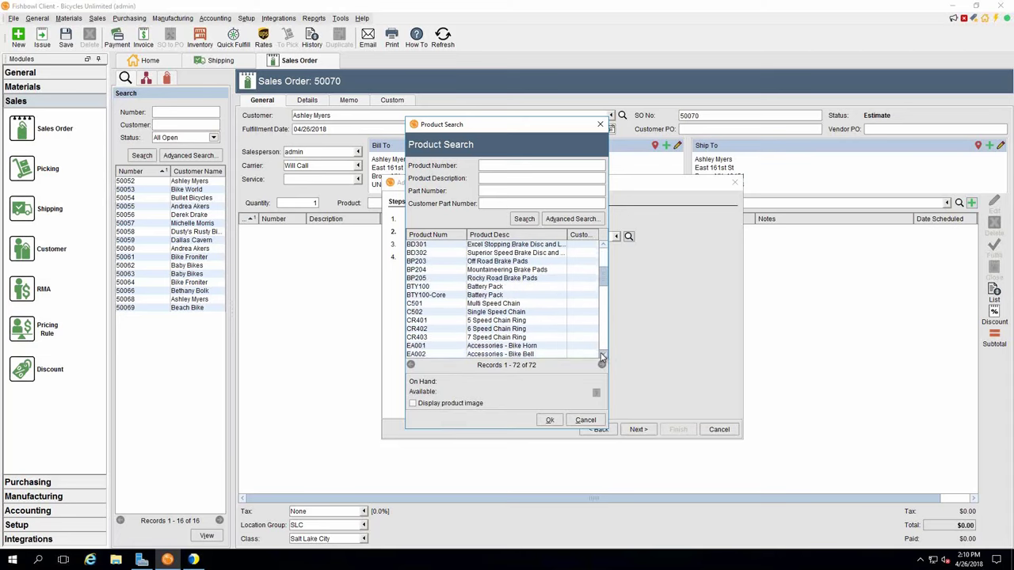
pyautogui.scroll(-5, 602, 358)
pyautogui.scroll(-5, 602, 358)
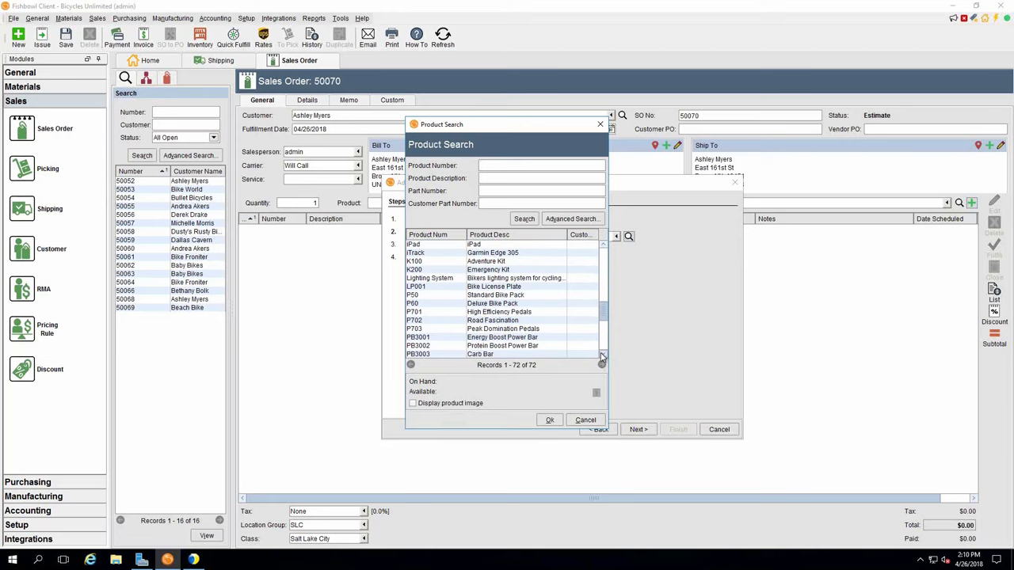
pyautogui.scroll(-1, 601, 358)
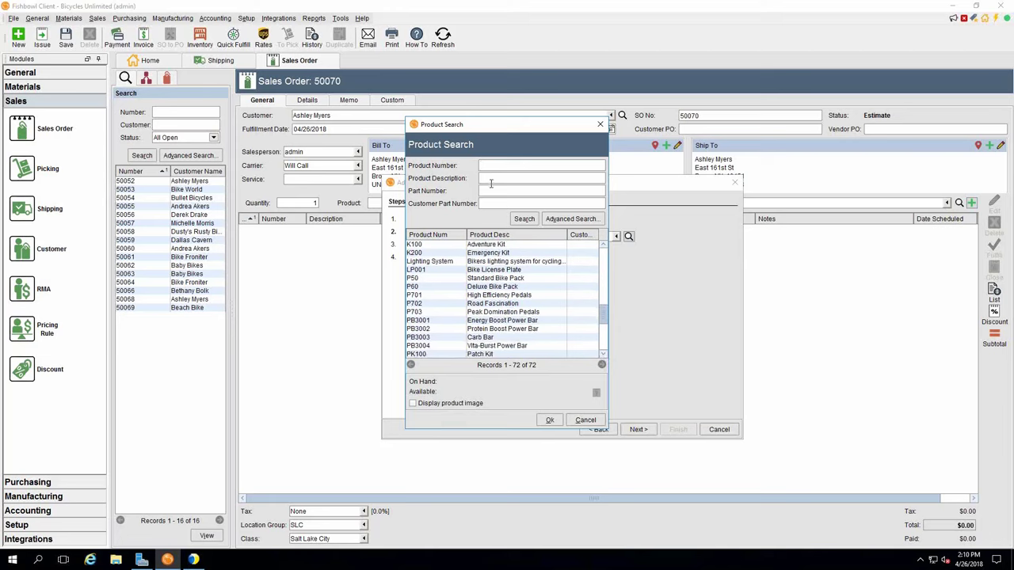
pyautogui.write('mounta')
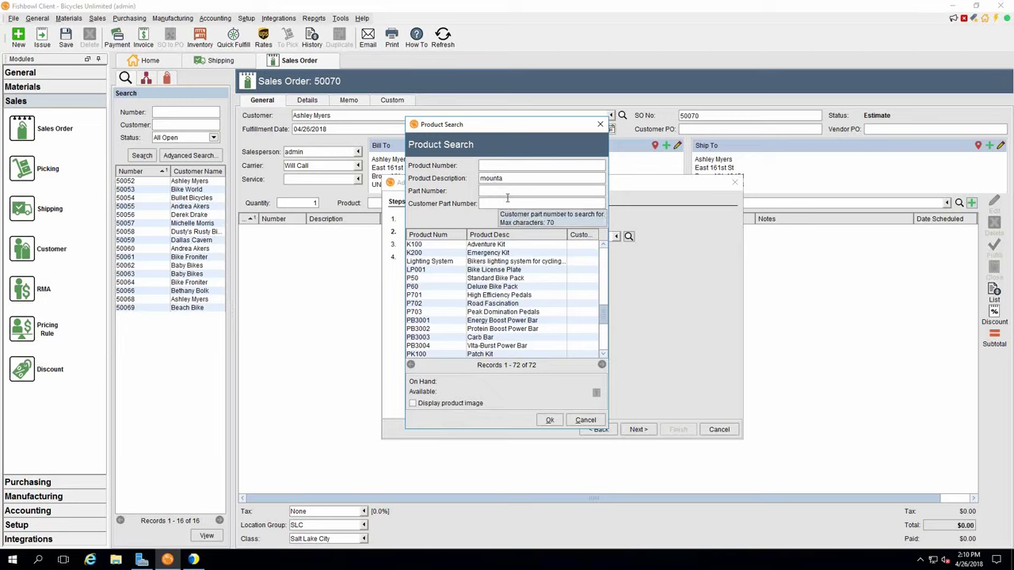
pyautogui.press('Tab')
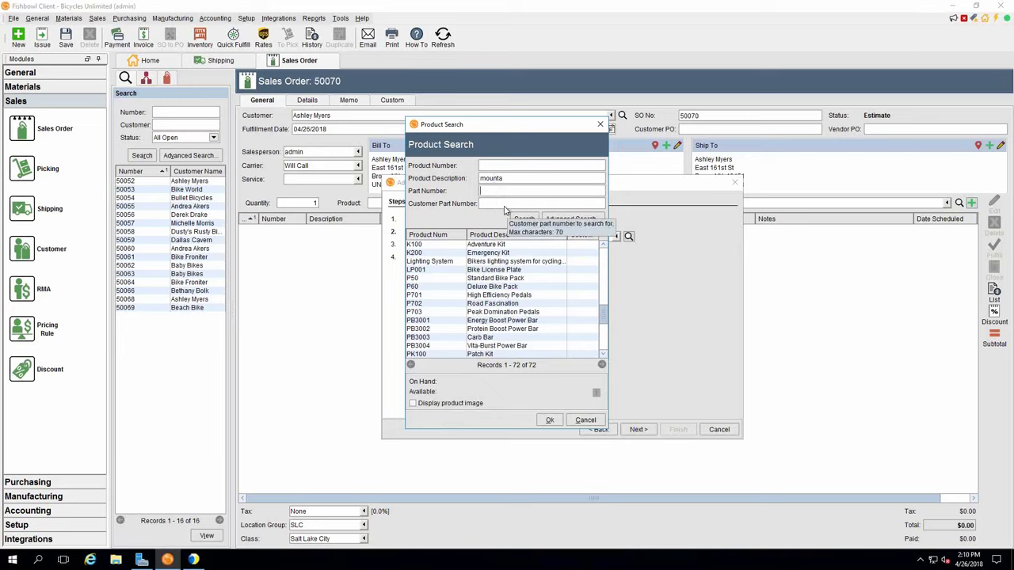
pyautogui.click(523, 219)
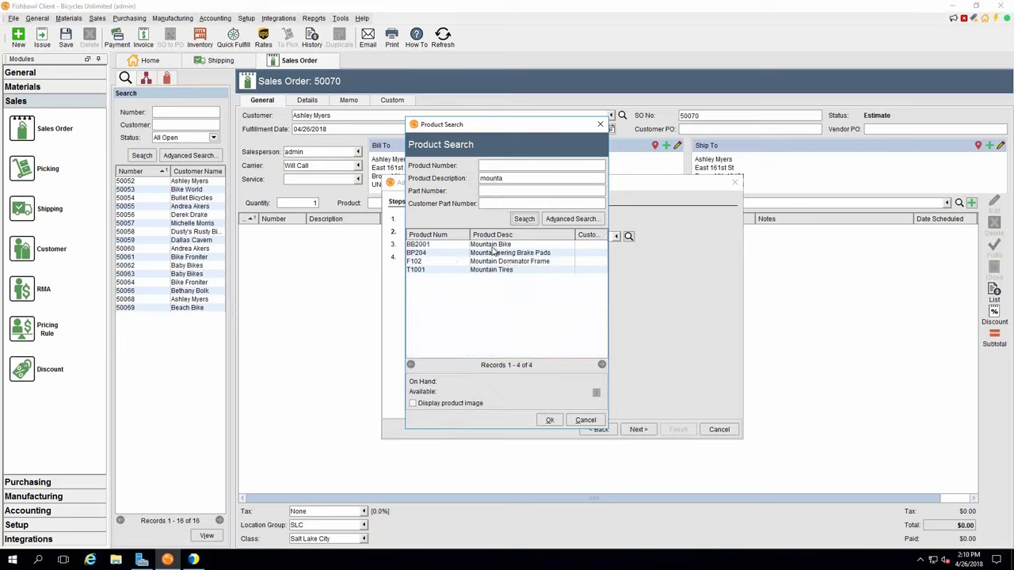
# Step: Add BB2001 Mountain Bike as a line with quantity 1 at $245.00
pyautogui.click(491, 245)
pyautogui.click(547, 420)
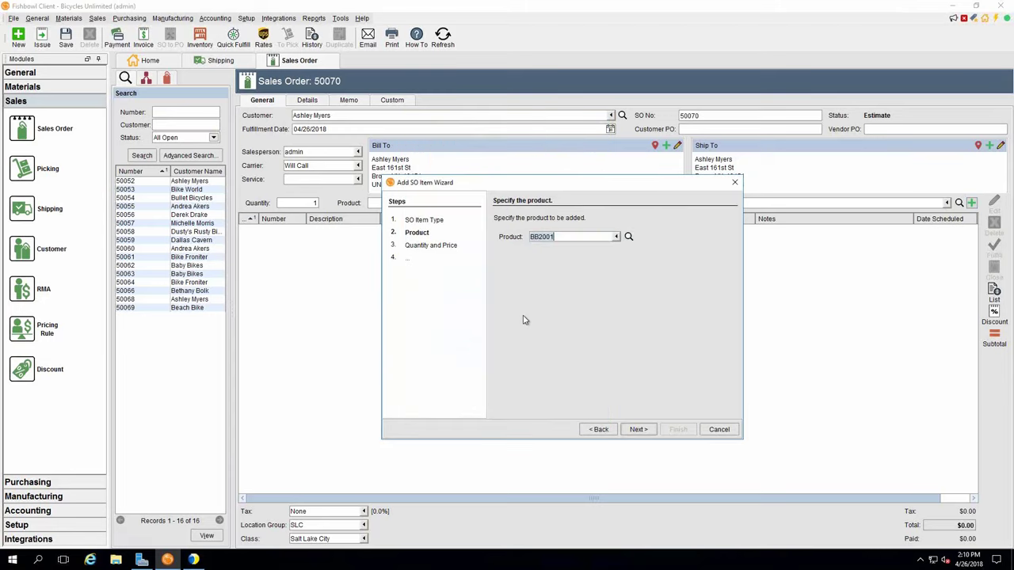
pyautogui.click(640, 429)
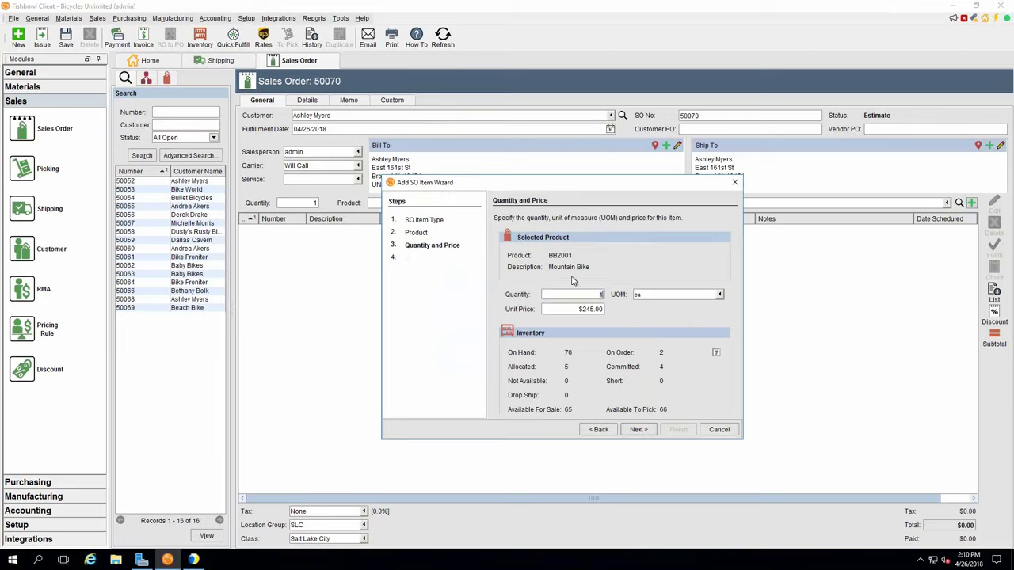
pyautogui.click(645, 429)
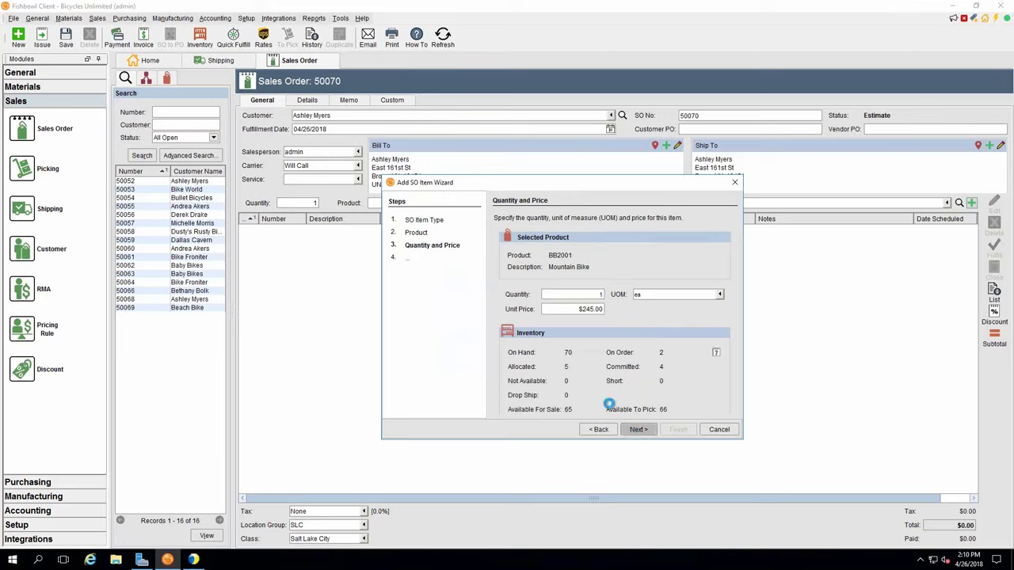
pyautogui.click(677, 430)
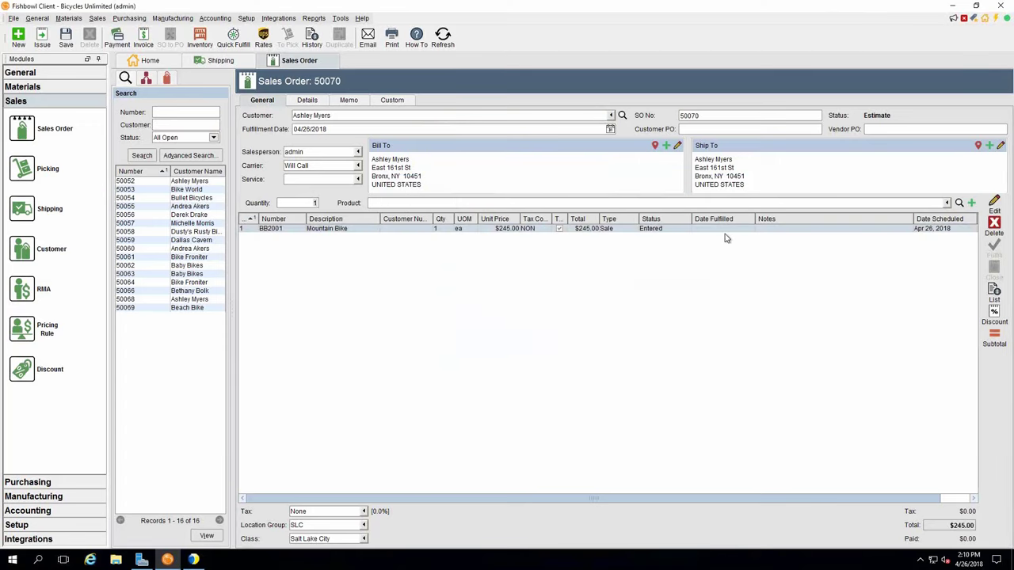
# Step: Add a BP204 Mountaineering Brake Pads line at $25.00, found via 'mount', and save the order
pyautogui.click(971, 203)
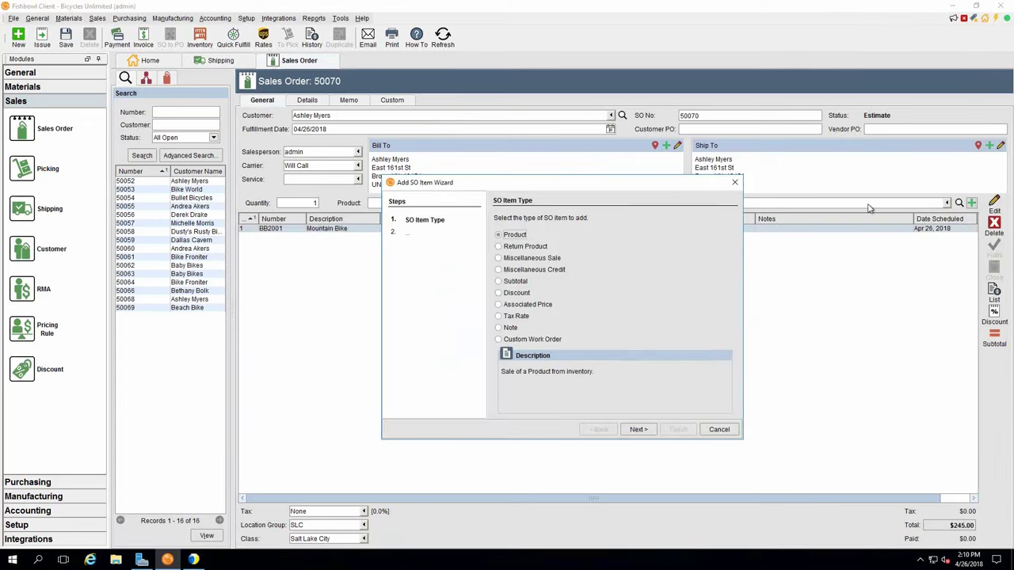
pyautogui.click(639, 431)
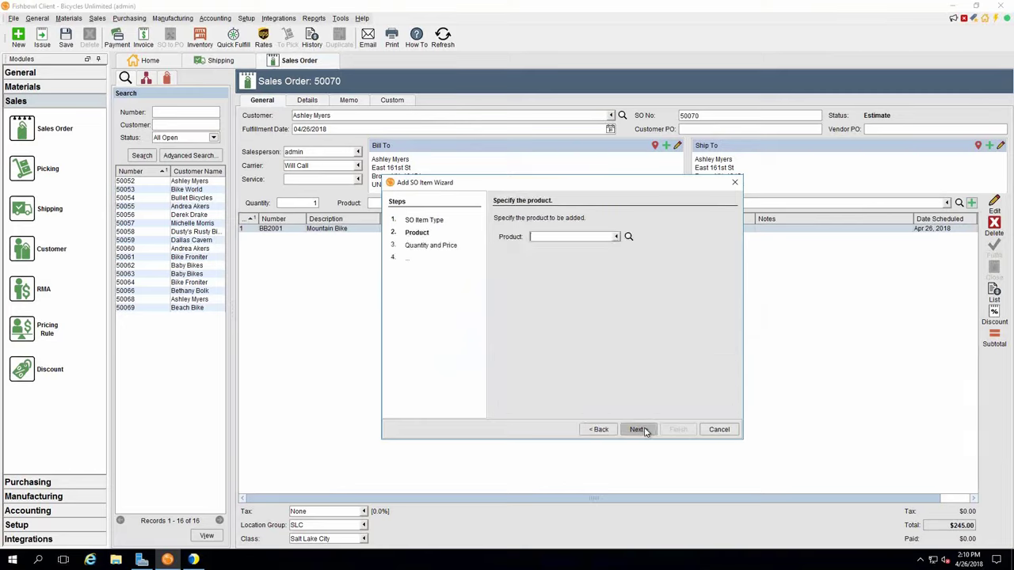
pyautogui.write('mount')
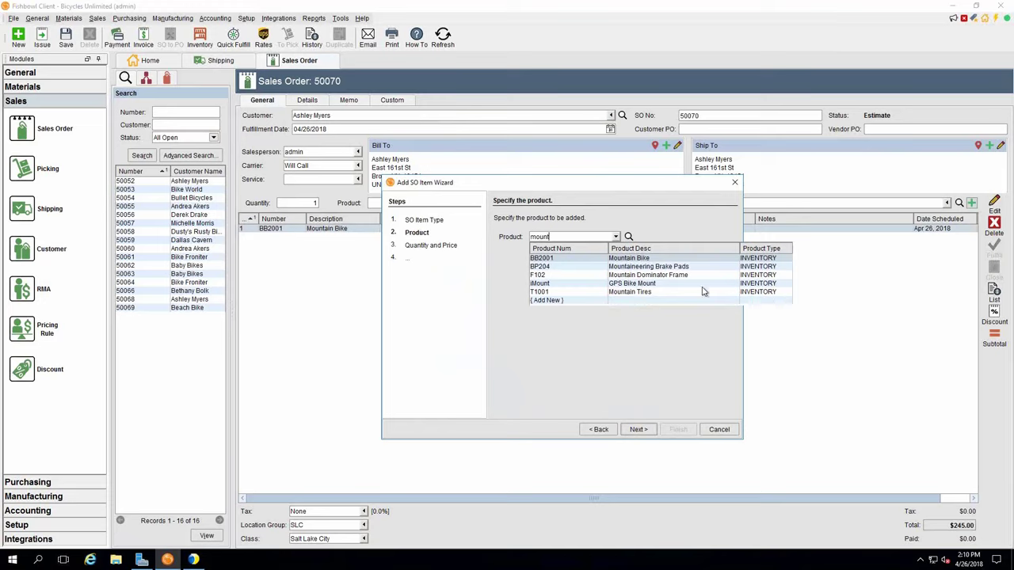
pyautogui.click(627, 268)
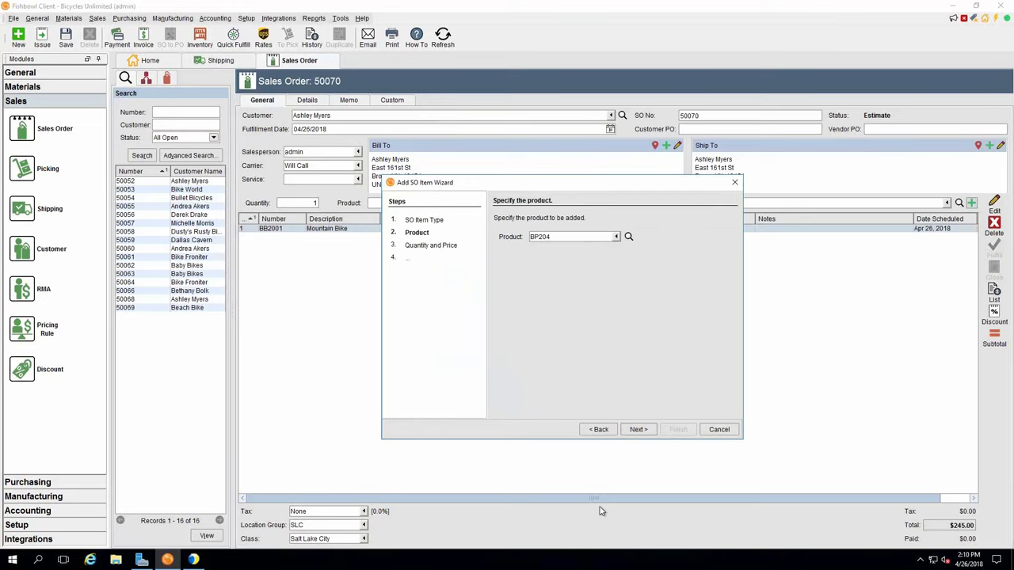
pyautogui.click(646, 428)
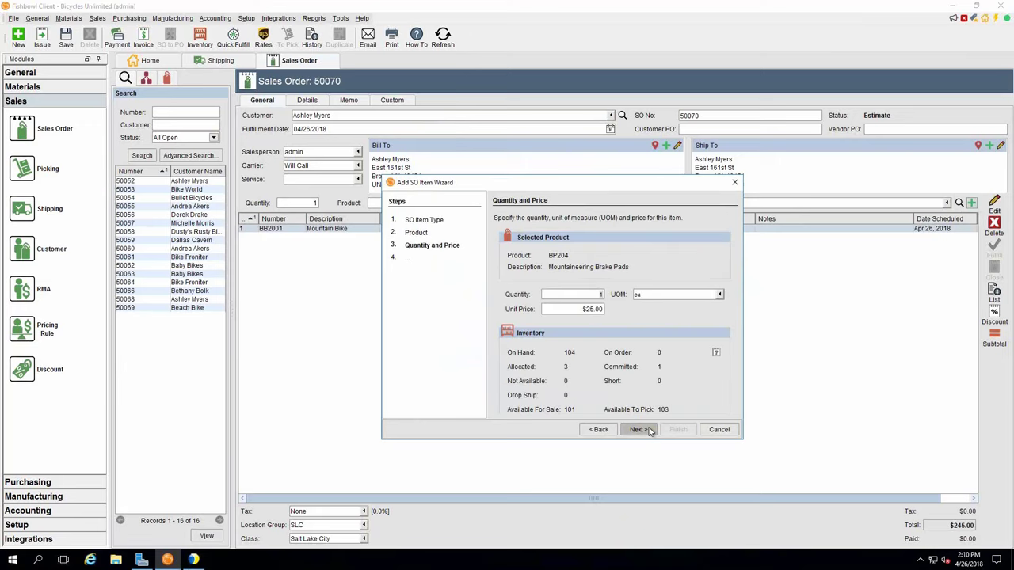
pyautogui.click(648, 429)
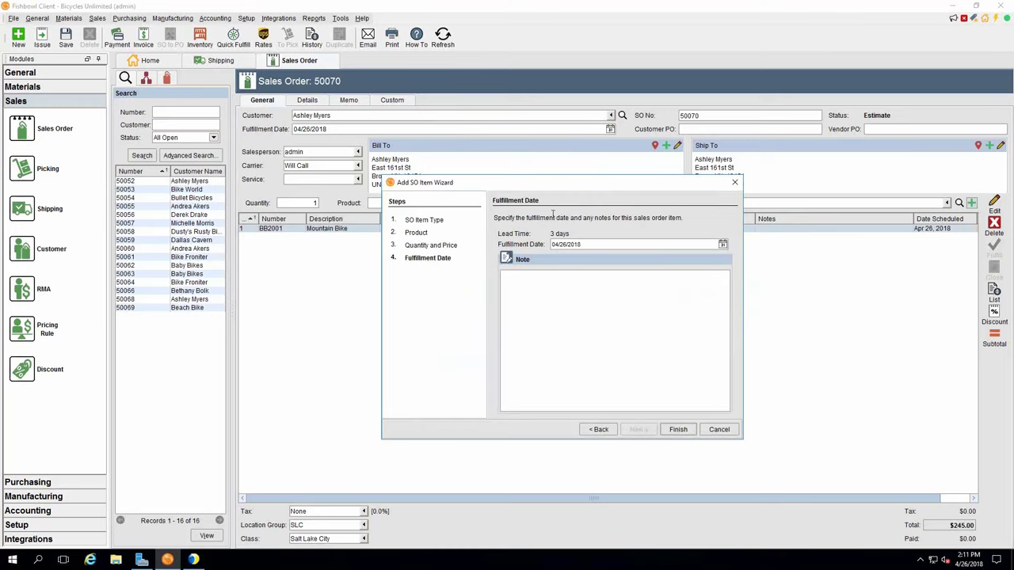
pyautogui.click(677, 429)
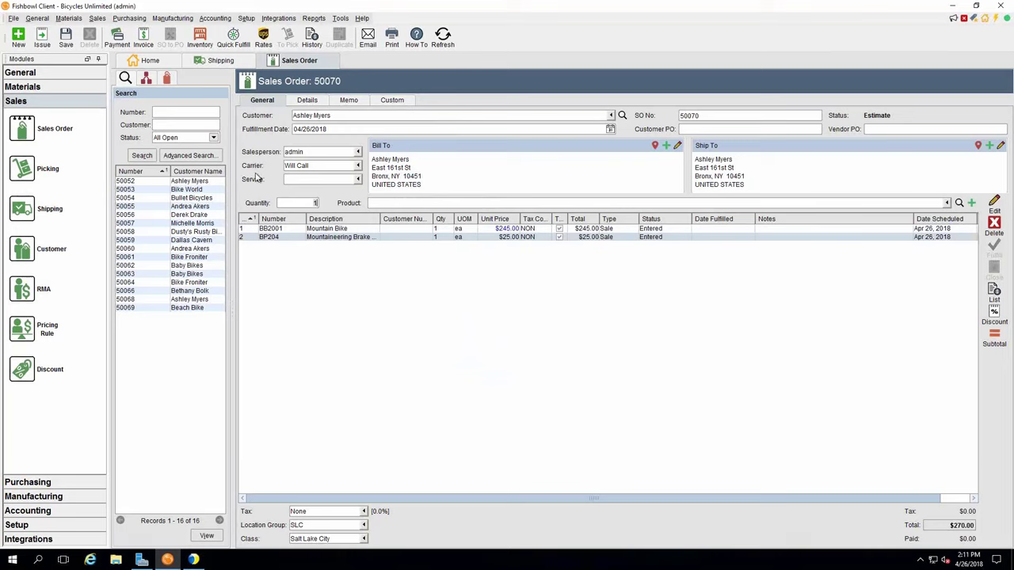
pyautogui.click(66, 35)
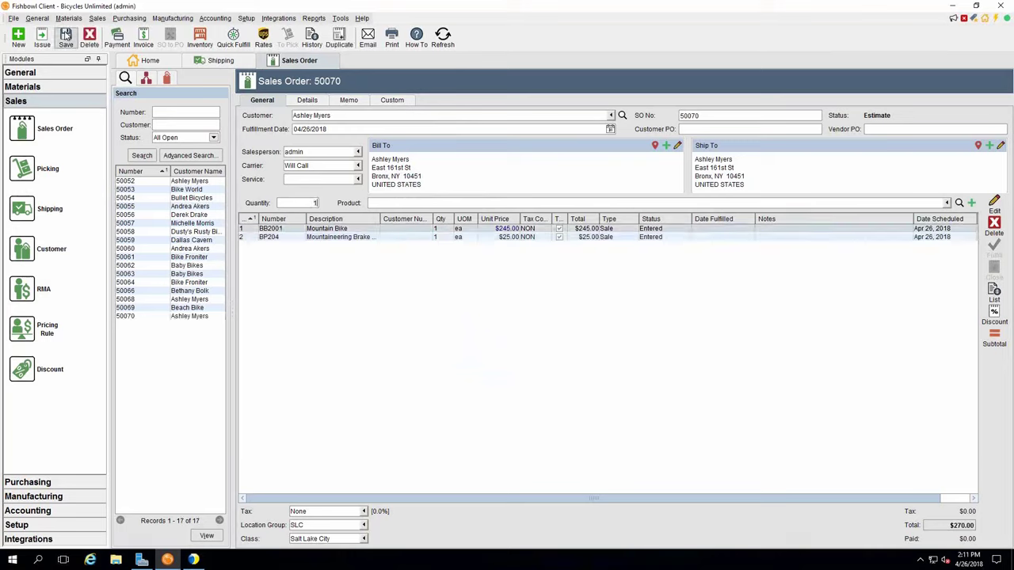
# Step: Set carrier UPS with Ground service, save, and issue order 50070
pyautogui.click(363, 167)
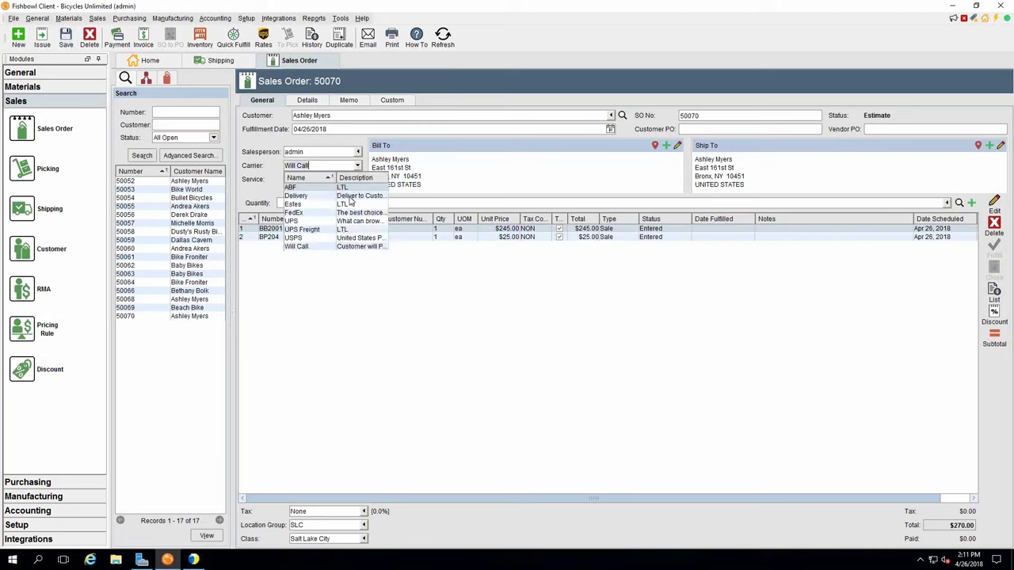
pyautogui.click(305, 220)
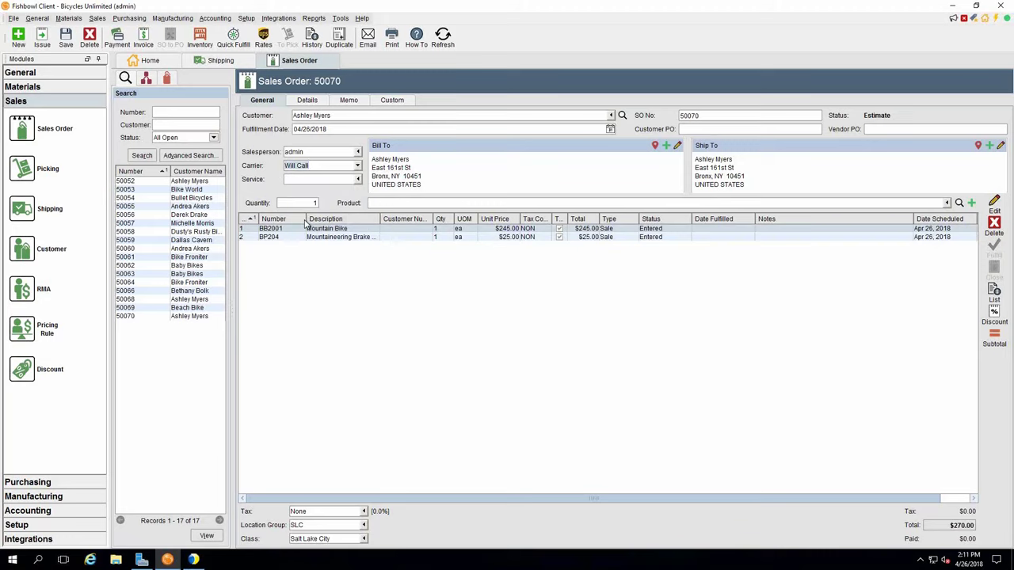
pyautogui.click(360, 181)
pyautogui.click(308, 225)
pyautogui.click(66, 38)
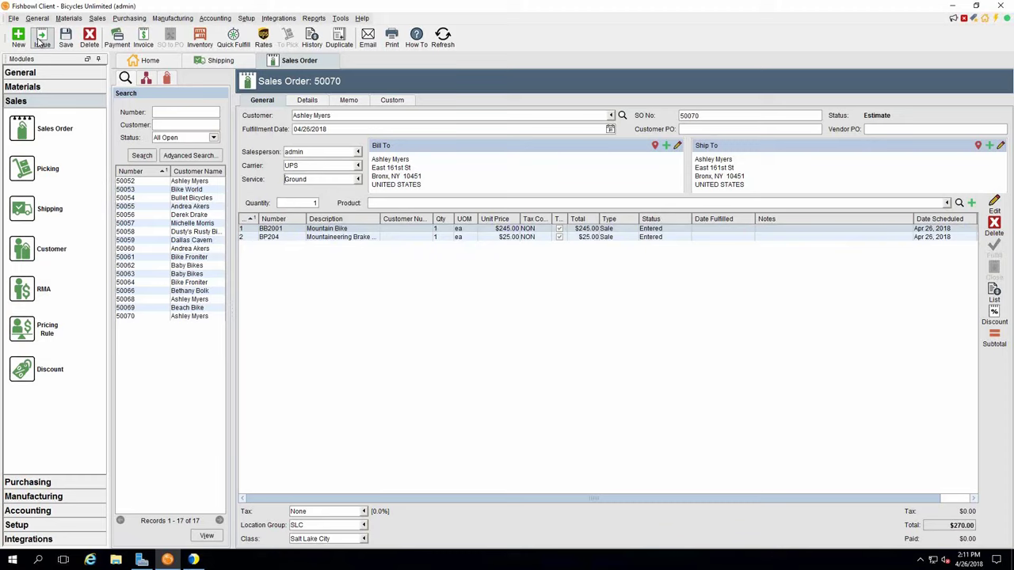
pyautogui.click(42, 41)
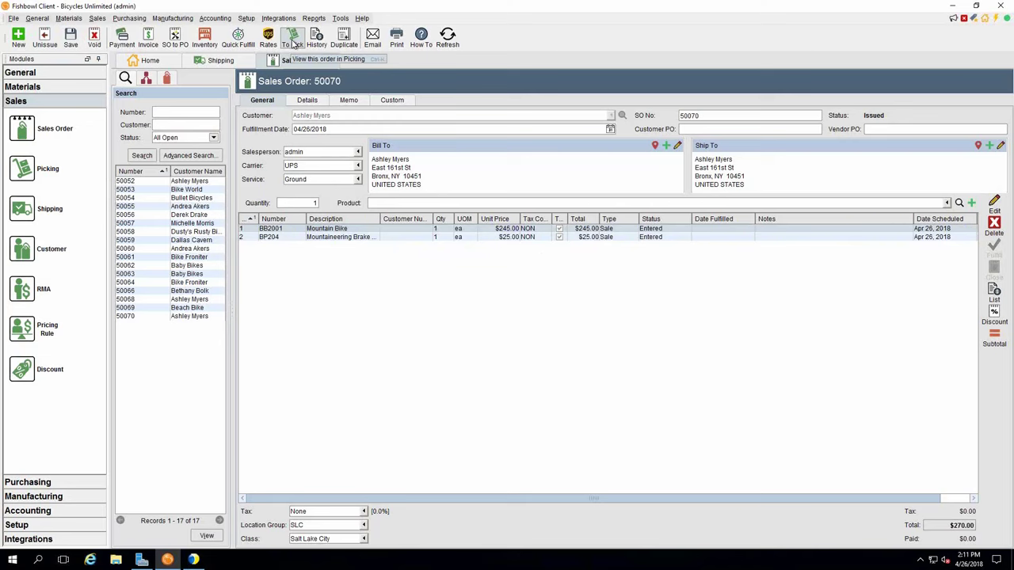
# Step: Pick the bike with serial BB2001-75926, then finish picking the brake pads line
pyautogui.click(295, 45)
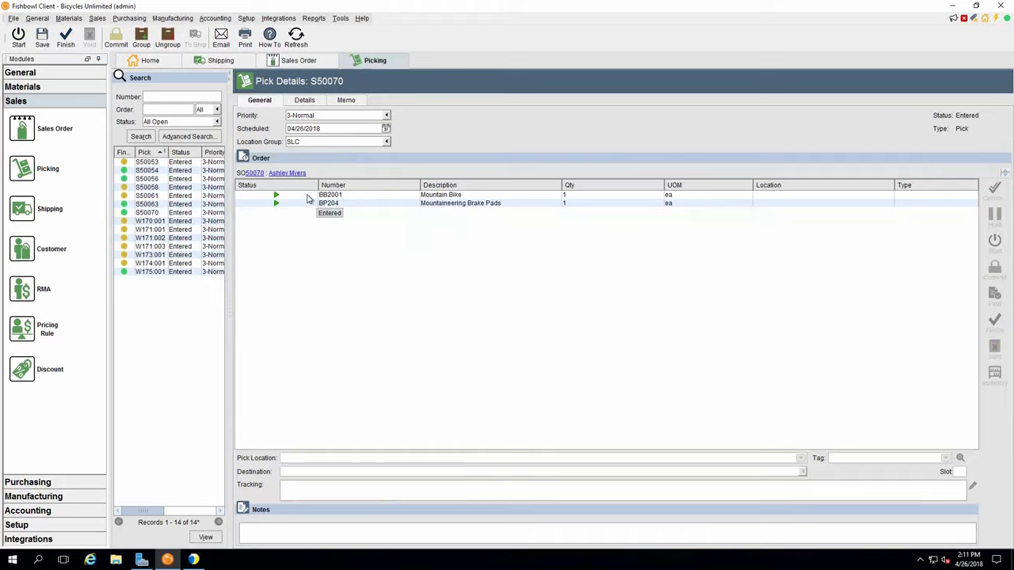
pyautogui.click(309, 197)
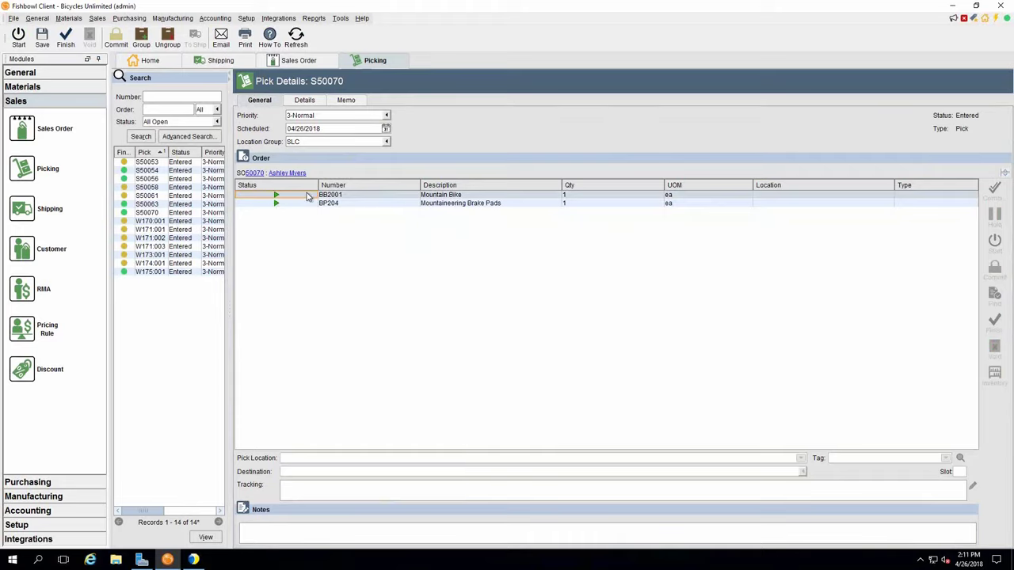
pyautogui.click(993, 323)
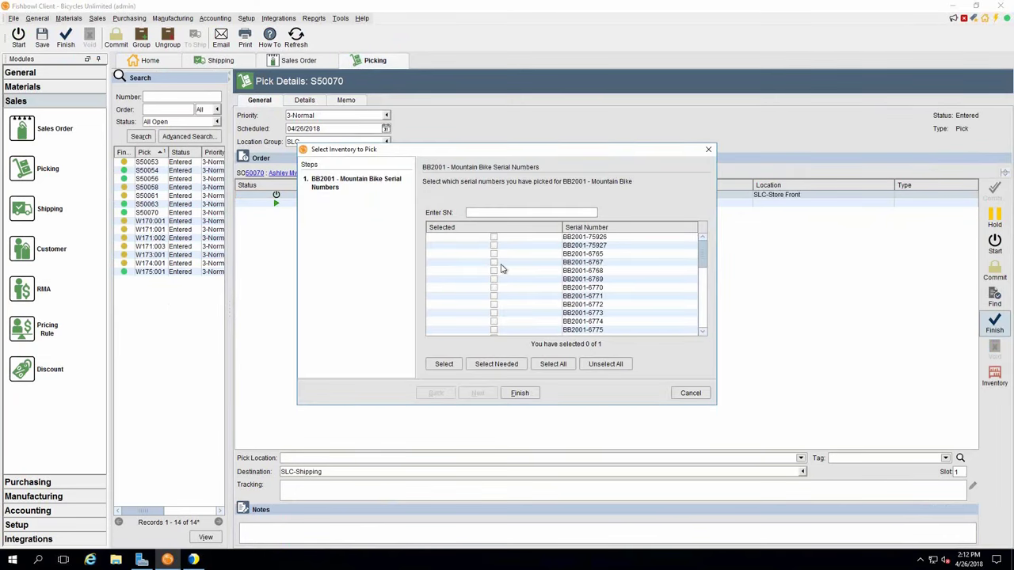
pyautogui.click(493, 238)
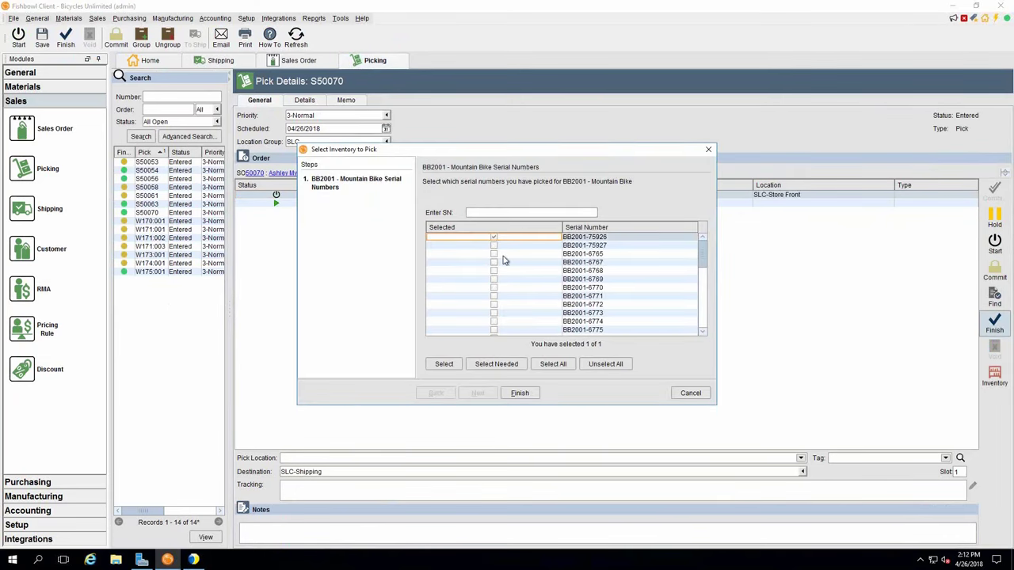
pyautogui.click(443, 367)
pyautogui.click(527, 394)
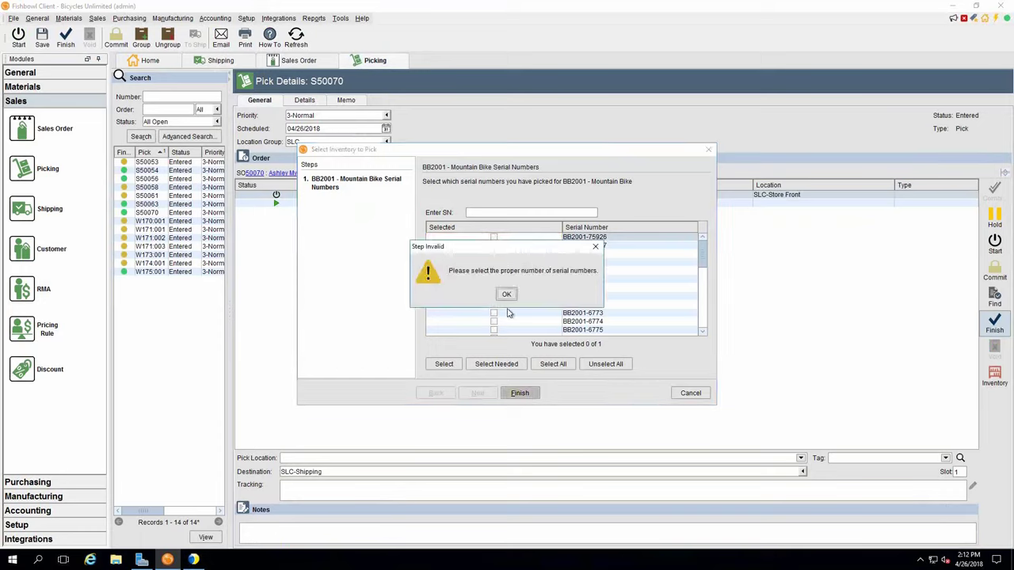
pyautogui.click(506, 294)
pyautogui.click(493, 238)
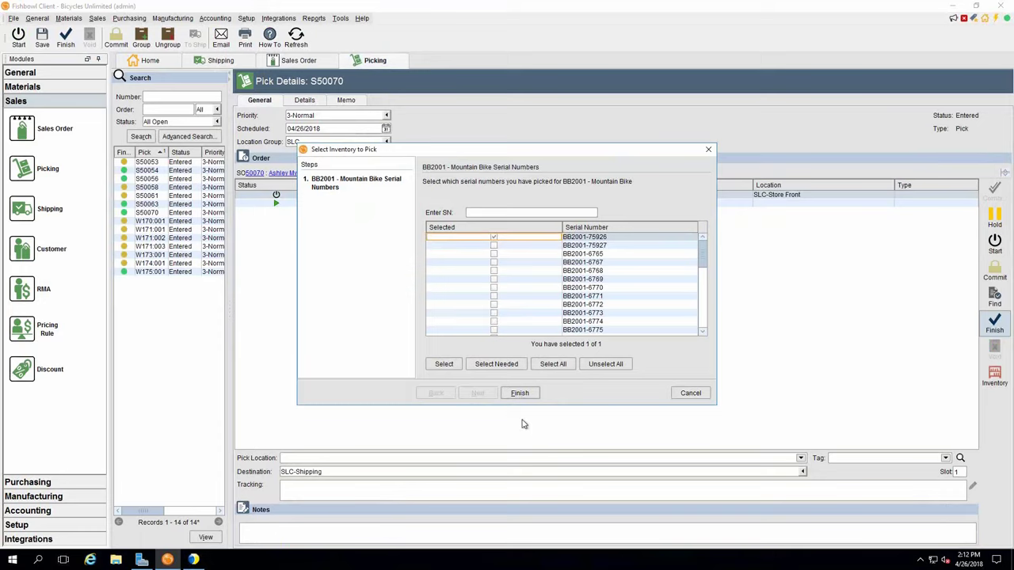
pyautogui.click(520, 392)
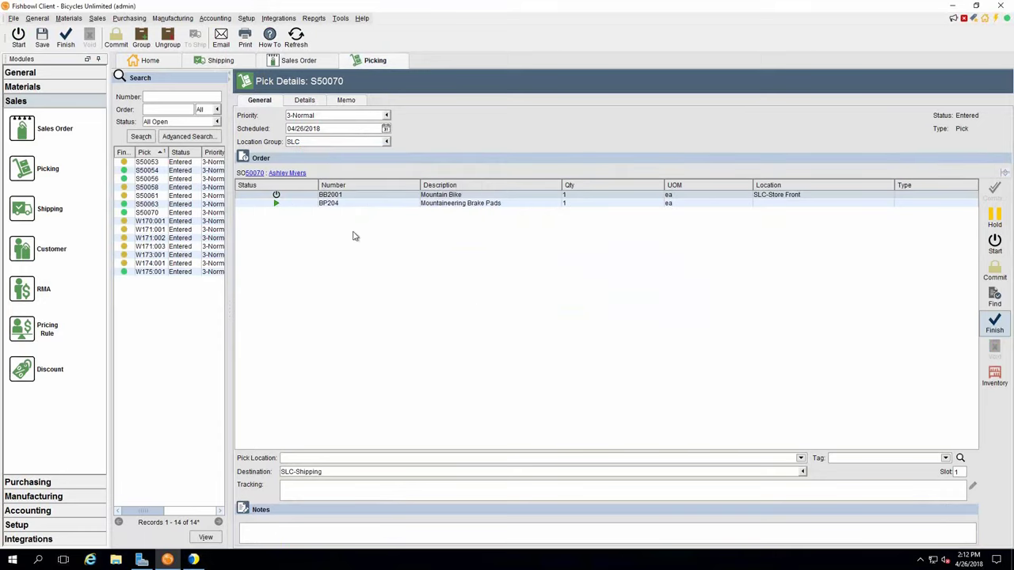
pyautogui.click(284, 204)
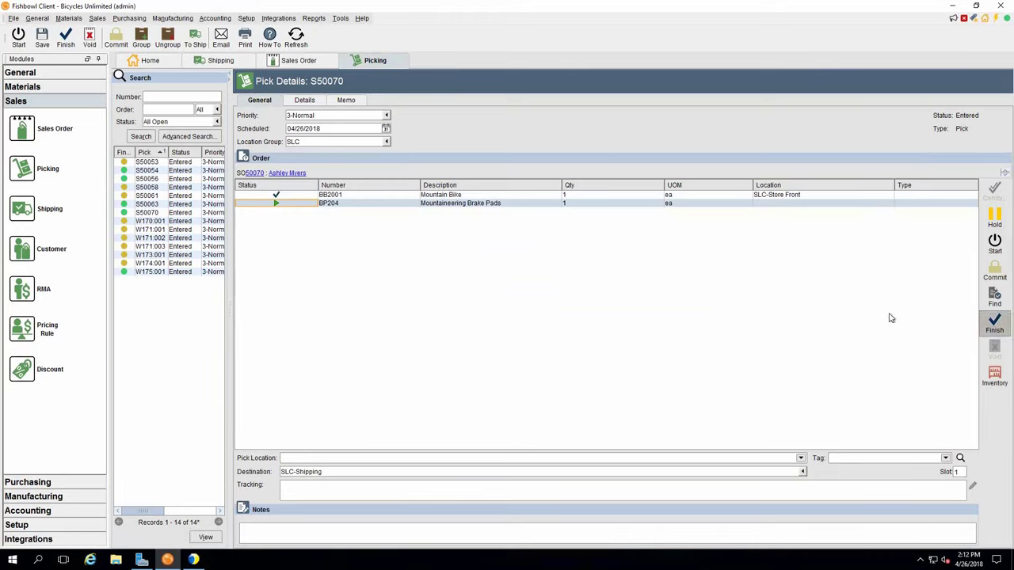
# Step: Open shipment S50070, add a 10×10×10 Carton 2, move the BP204 brake pads into it, and save
pyautogui.click(196, 40)
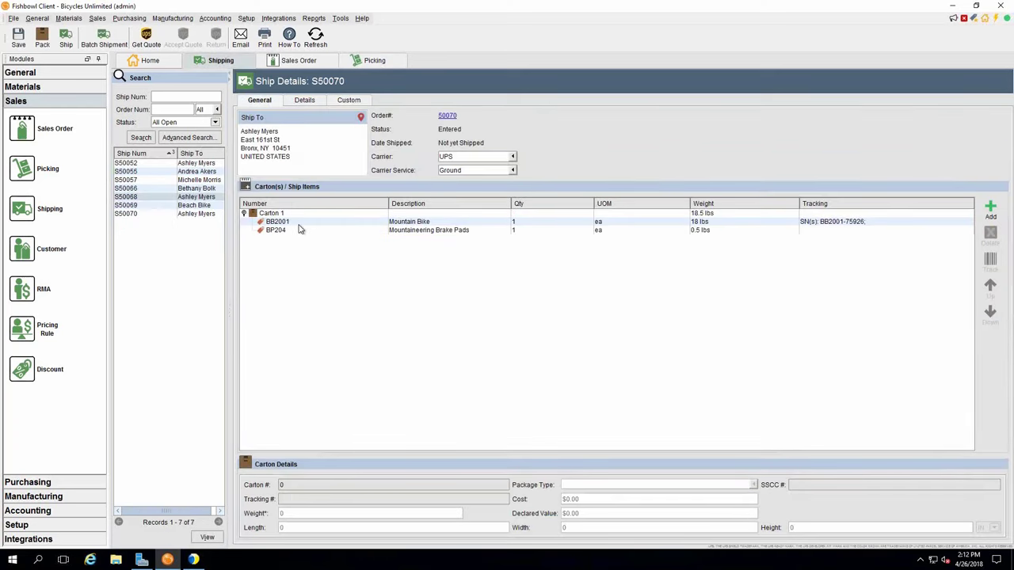
pyautogui.click(128, 215)
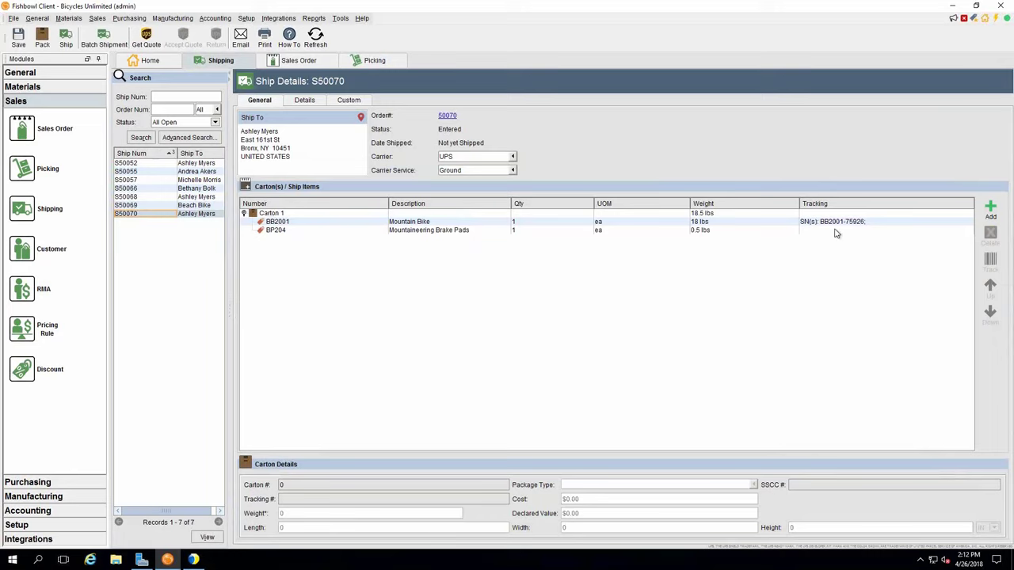
pyautogui.click(989, 210)
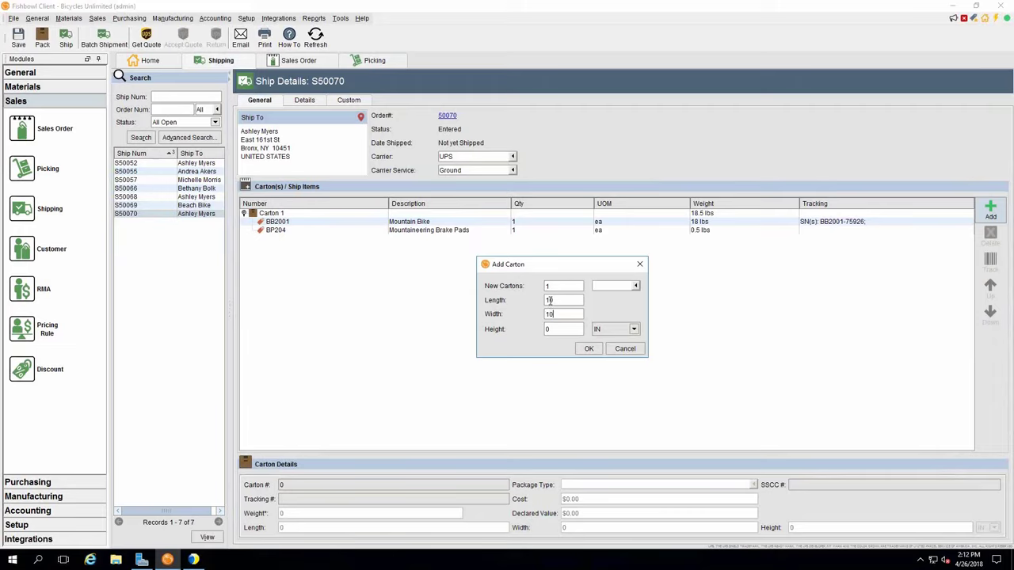
pyautogui.click(581, 350)
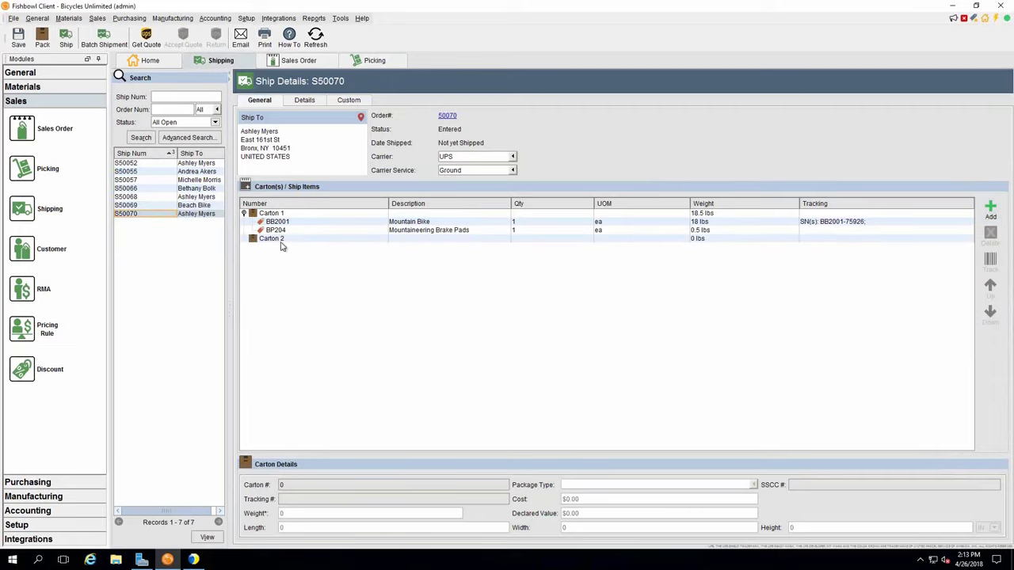
pyautogui.click(385, 232)
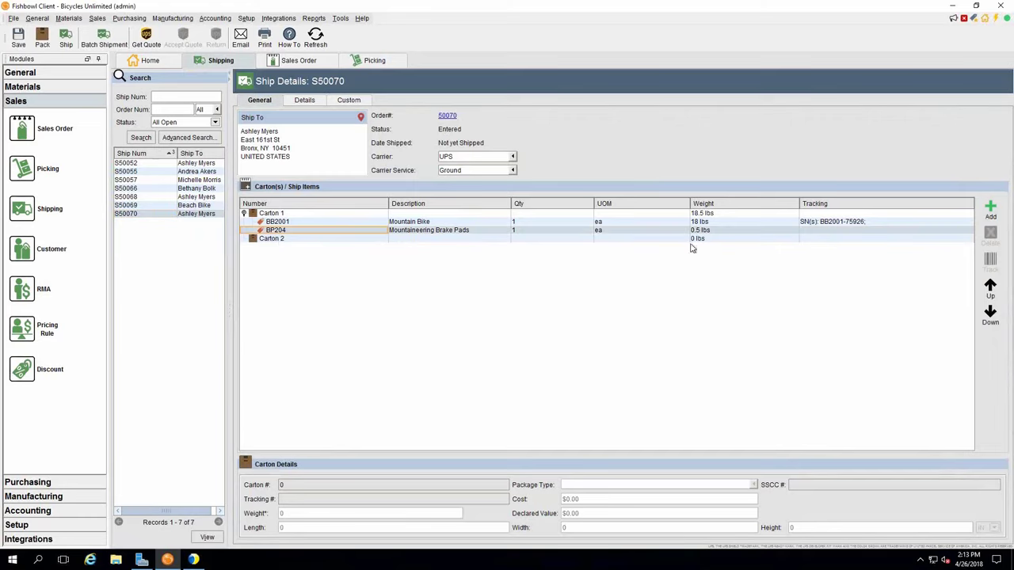
pyautogui.click(990, 315)
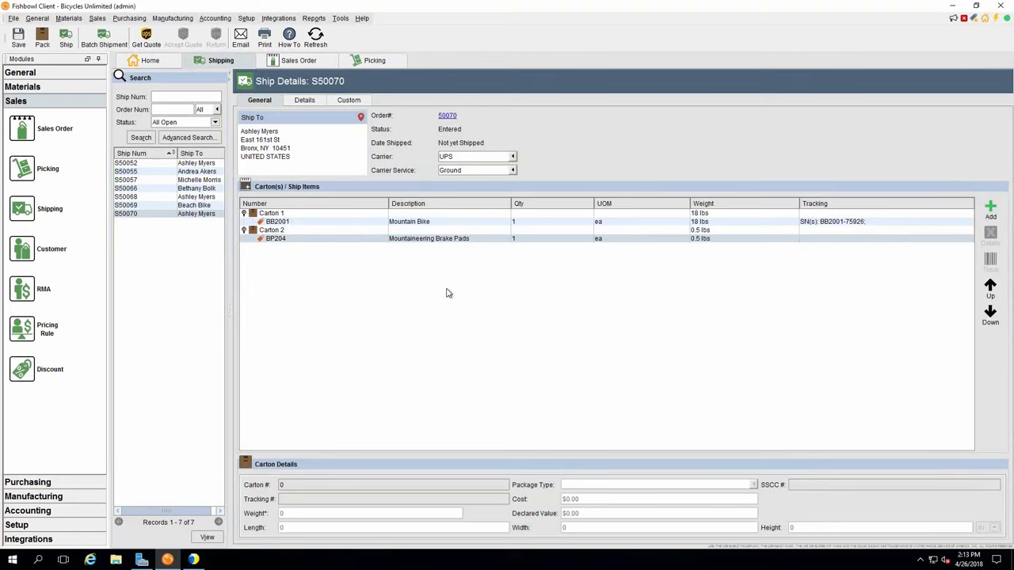
pyautogui.click(19, 40)
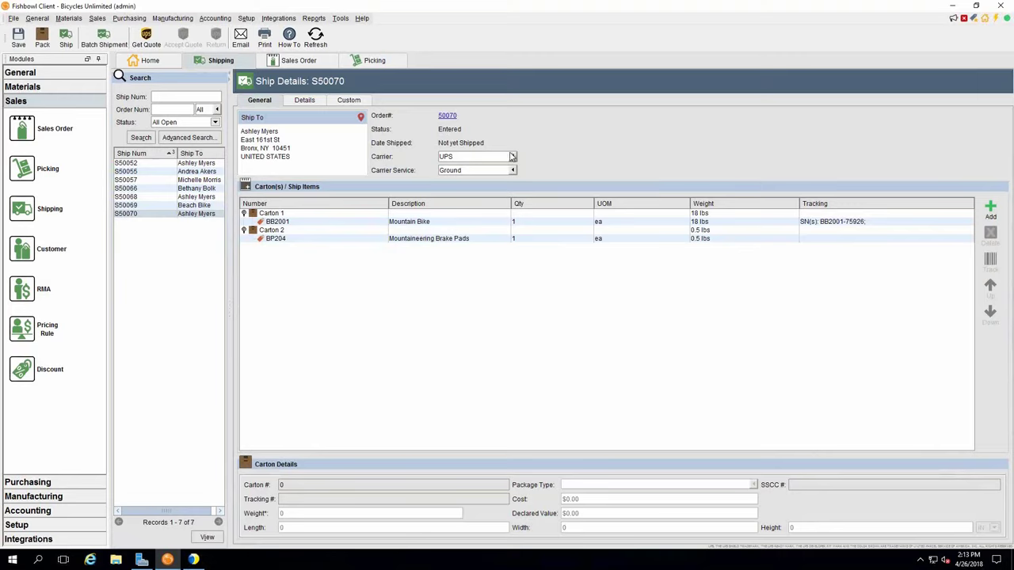
# Step: Switch to StarShip Freight, minimize Fishbowl, and tick S50070 in the Fishbowl shipment search
pyautogui.click(196, 562)
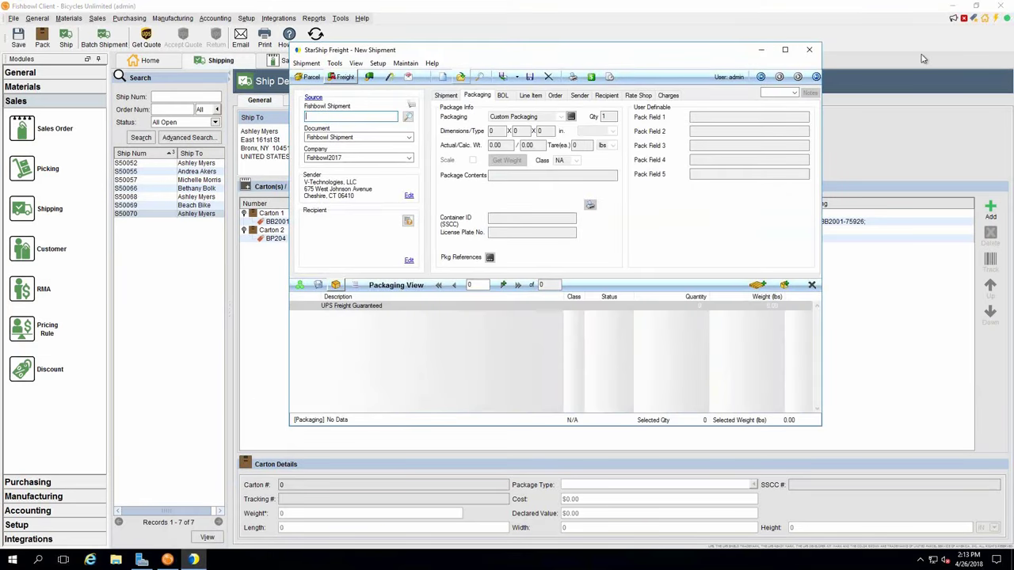
pyautogui.click(953, 14)
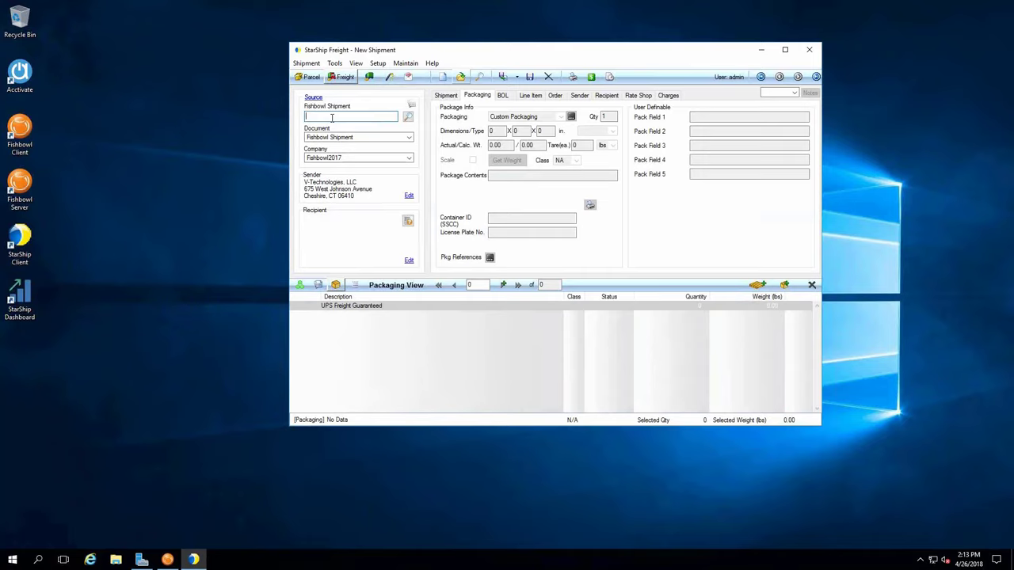
pyautogui.click(409, 117)
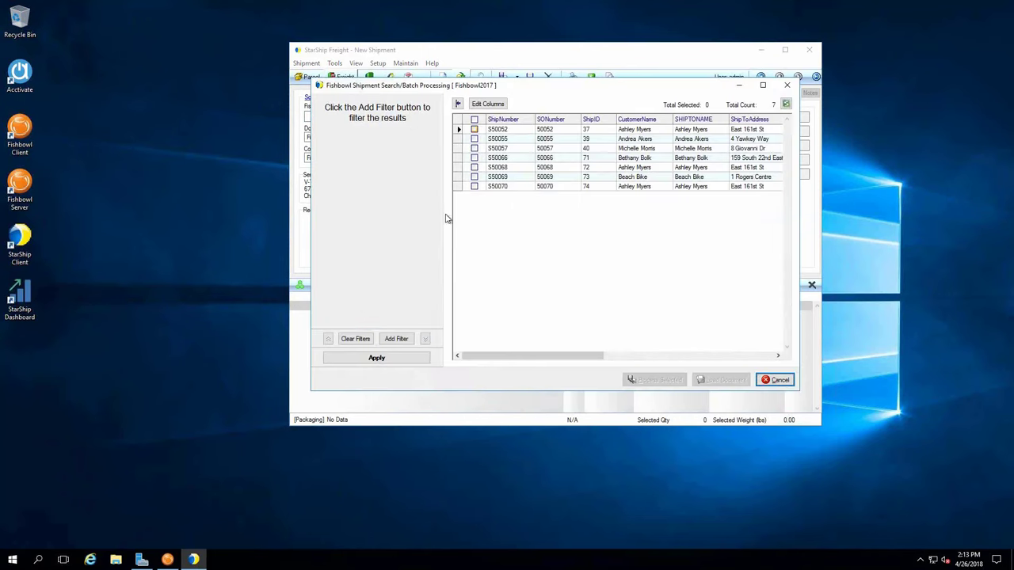
pyautogui.click(475, 187)
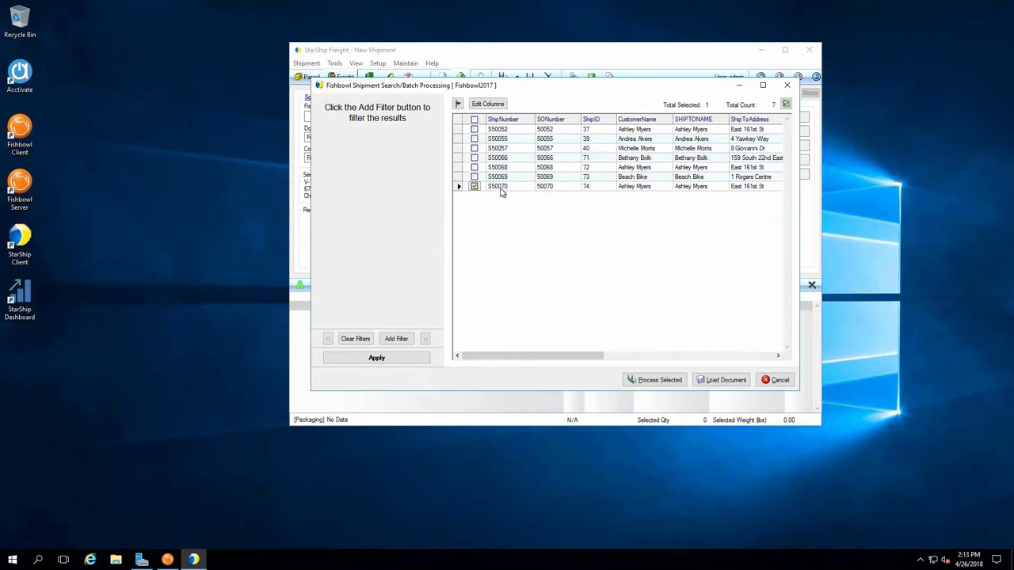
# Step: Load S50070 as a UPS Ground shipment and expand all items in both custom boxes
pyautogui.click(722, 380)
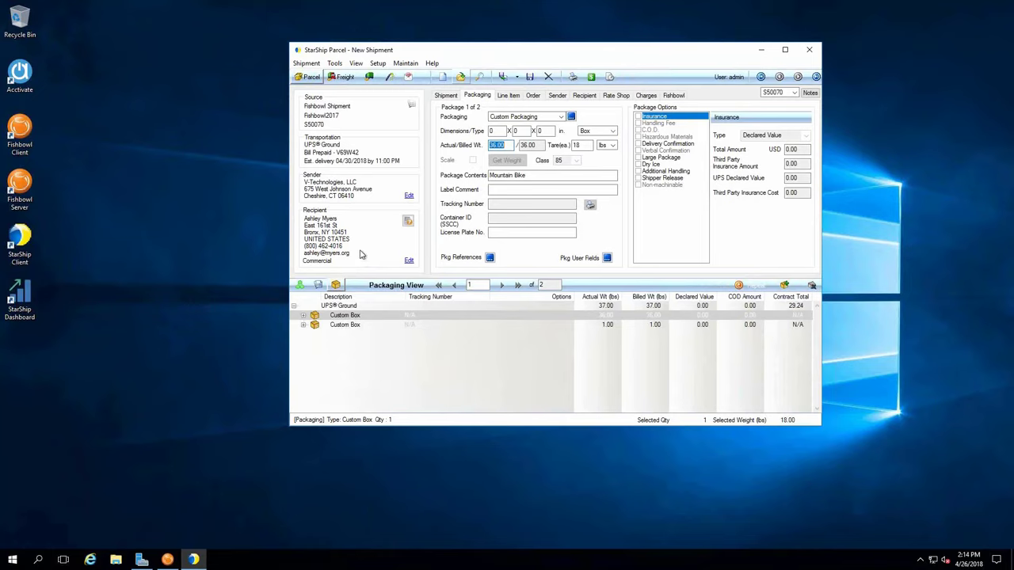
pyautogui.rightClick(304, 321)
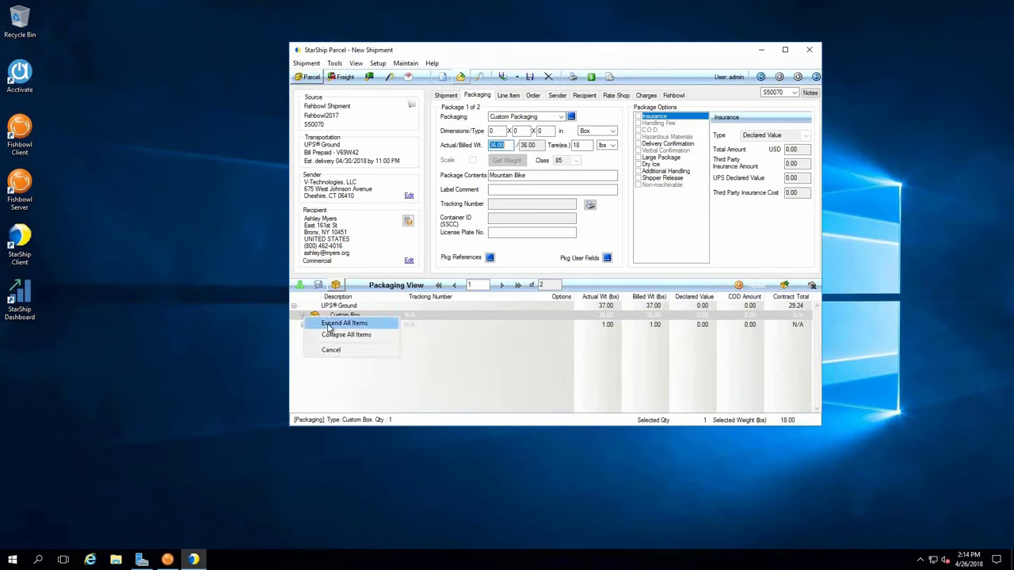
pyautogui.click(330, 324)
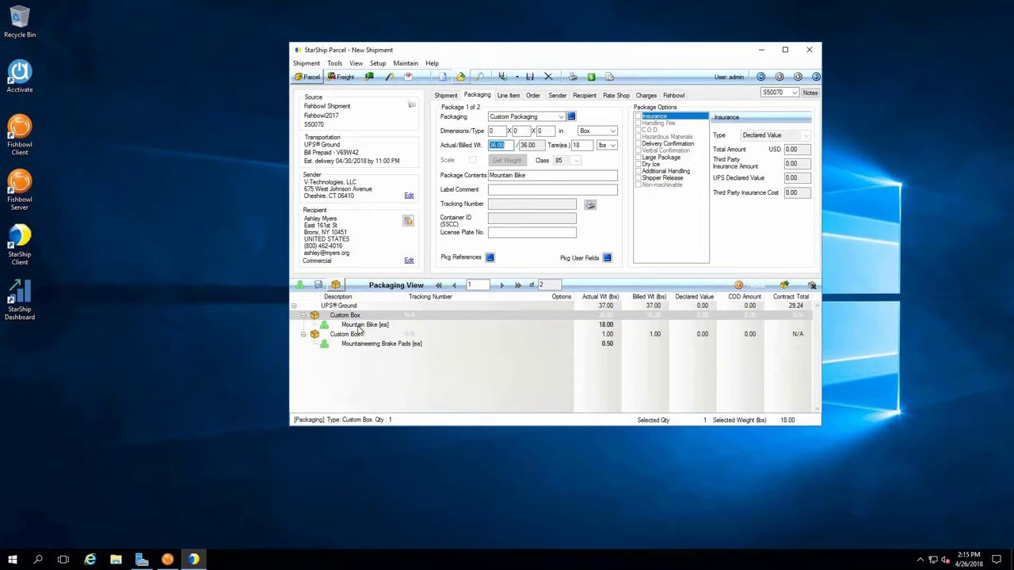
# Step: Show the Mountain Bike line item details: NMFC 080470, class 85
pyautogui.click(369, 327)
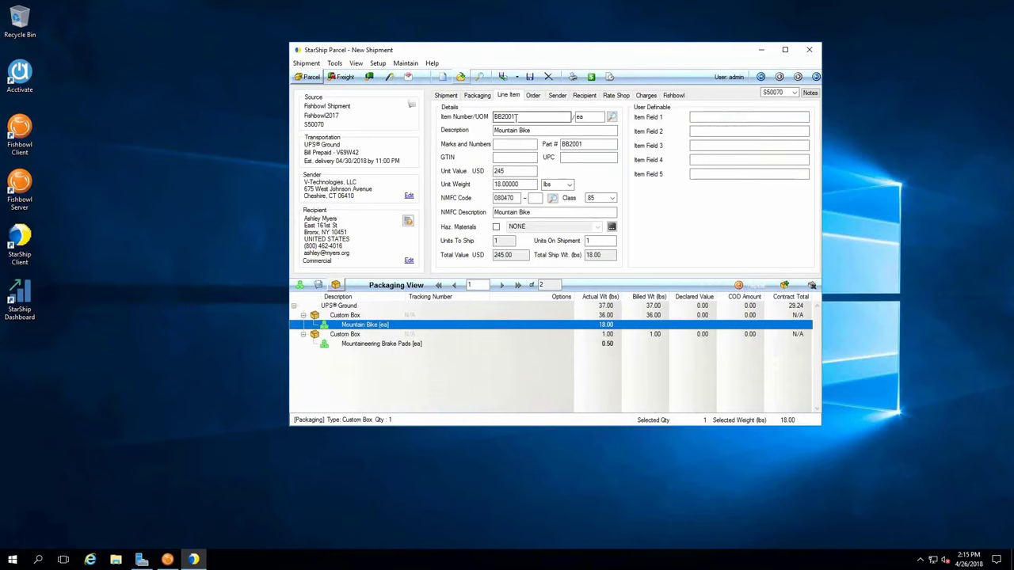
pyautogui.click(505, 129)
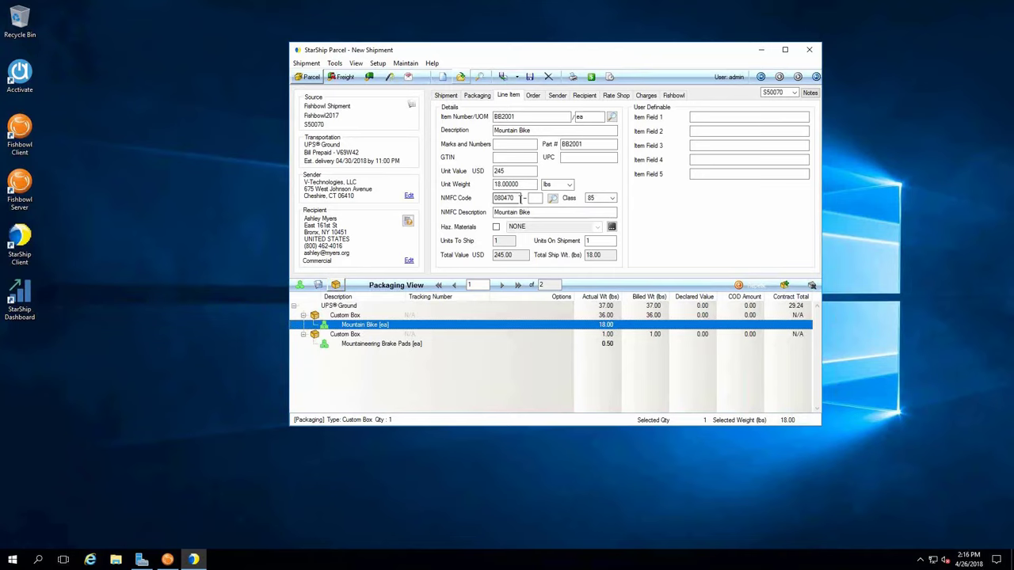
# Step: Rate-shop all carriers and sort quotes by charge, UPS SurePost 17.40 first
pyautogui.click(616, 96)
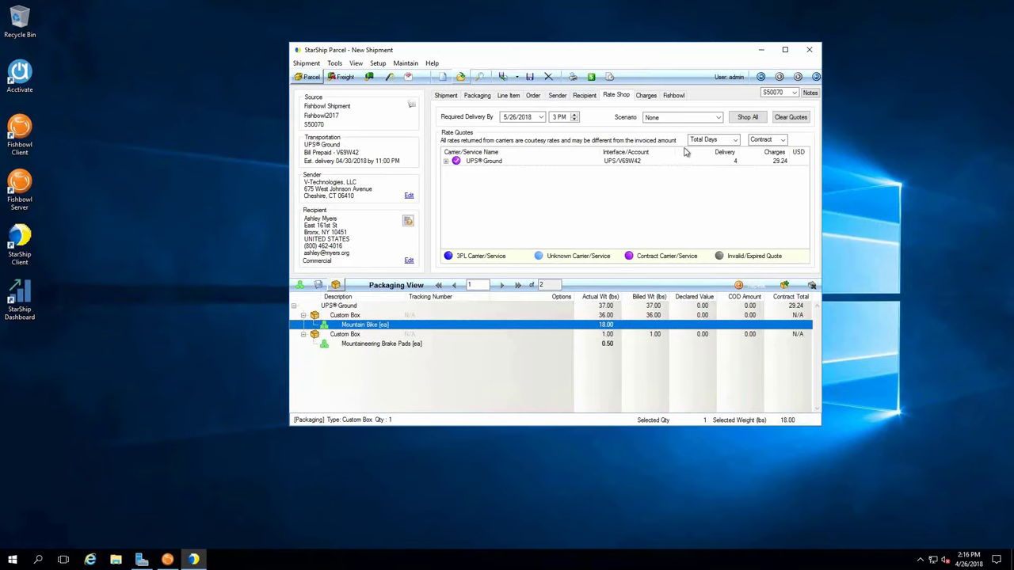
pyautogui.click(750, 121)
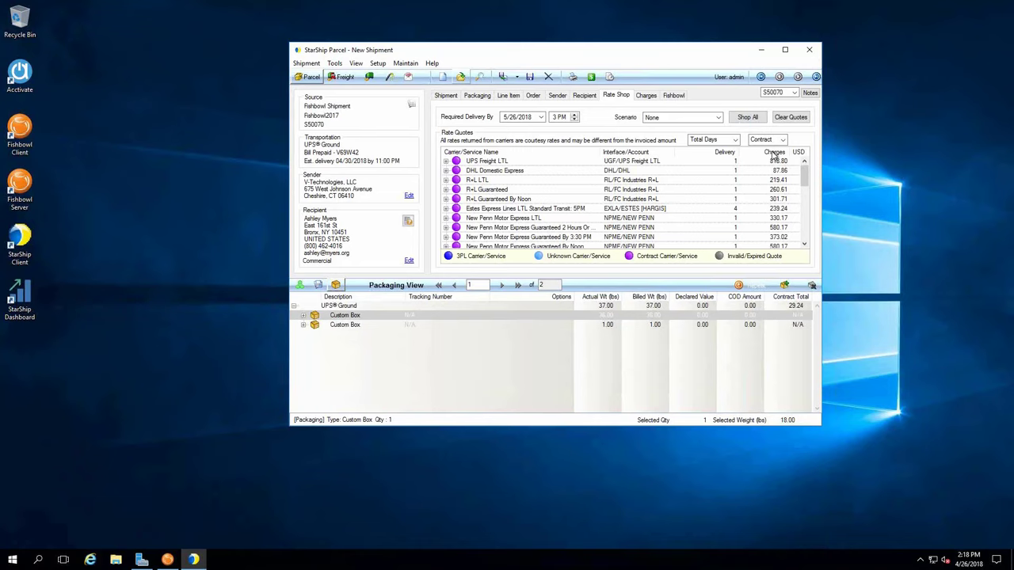
pyautogui.click(774, 152)
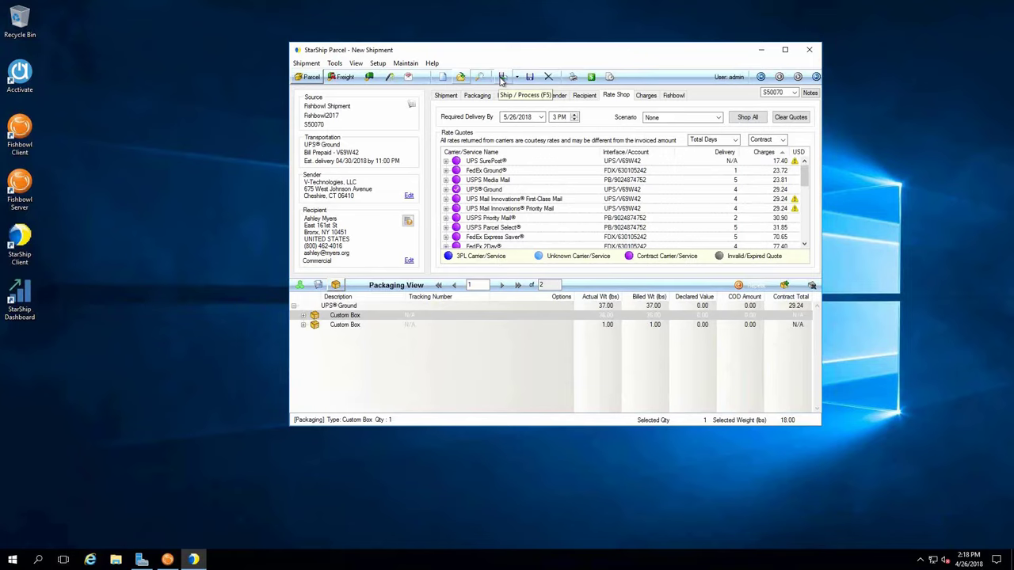
# Step: Process order S50070 with the UPS Ground rate and close the first package's label preview
pyautogui.click(500, 78)
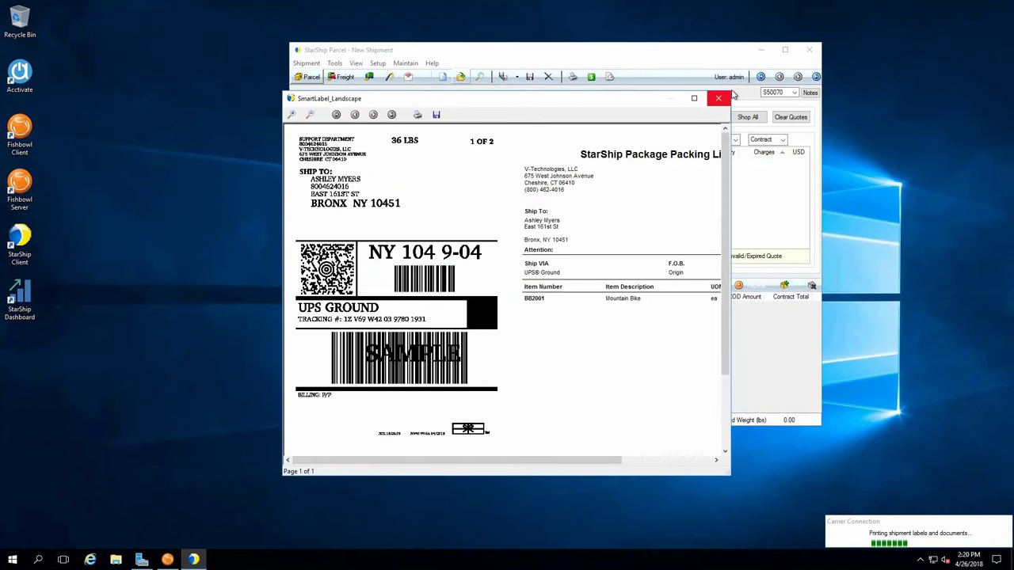
pyautogui.click(719, 97)
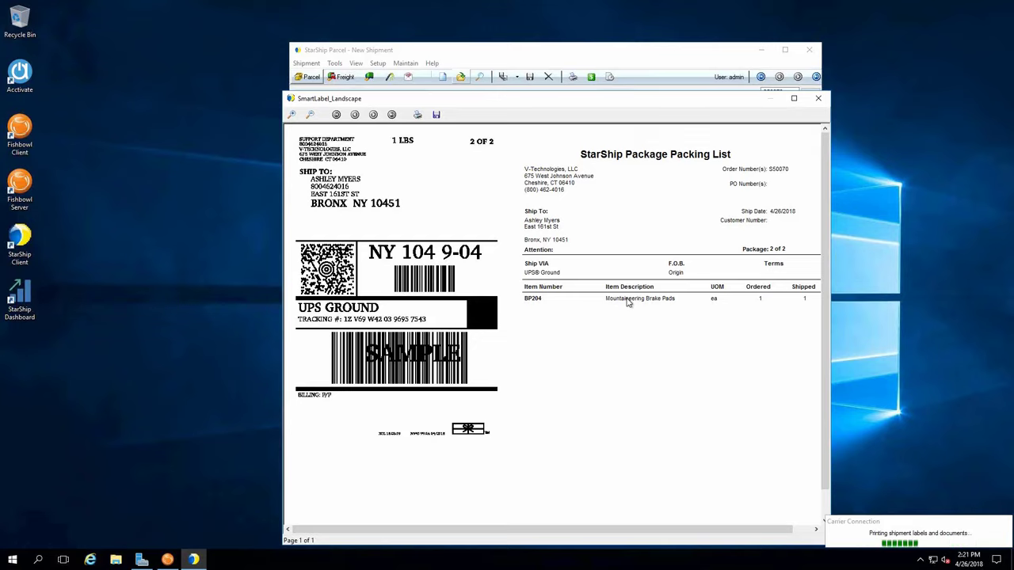
# Step: Close package 2's label preview, then check both cartons' UPS tracking and costs for S50070 in Fishbowl
pyautogui.click(819, 99)
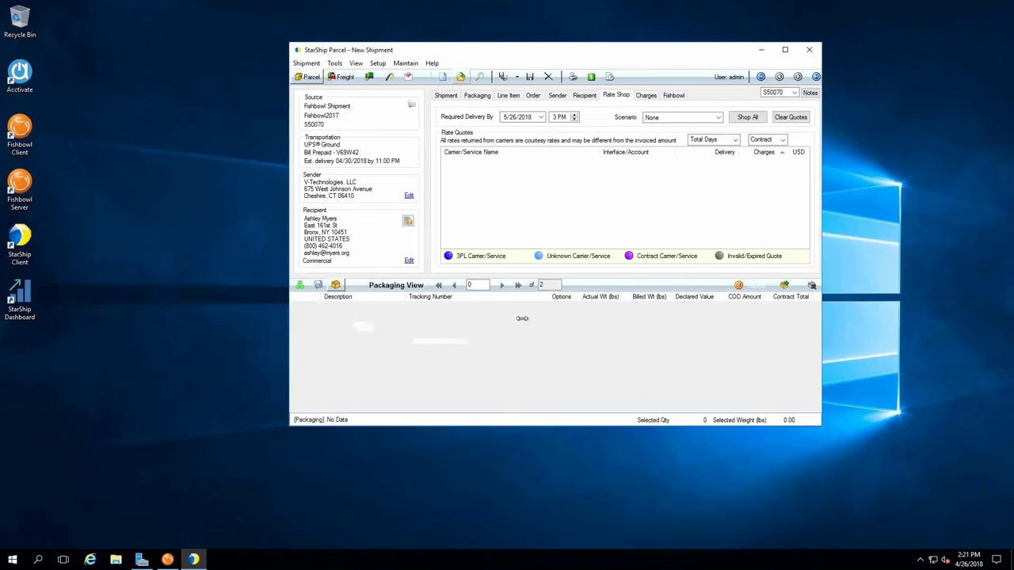
pyautogui.click(167, 559)
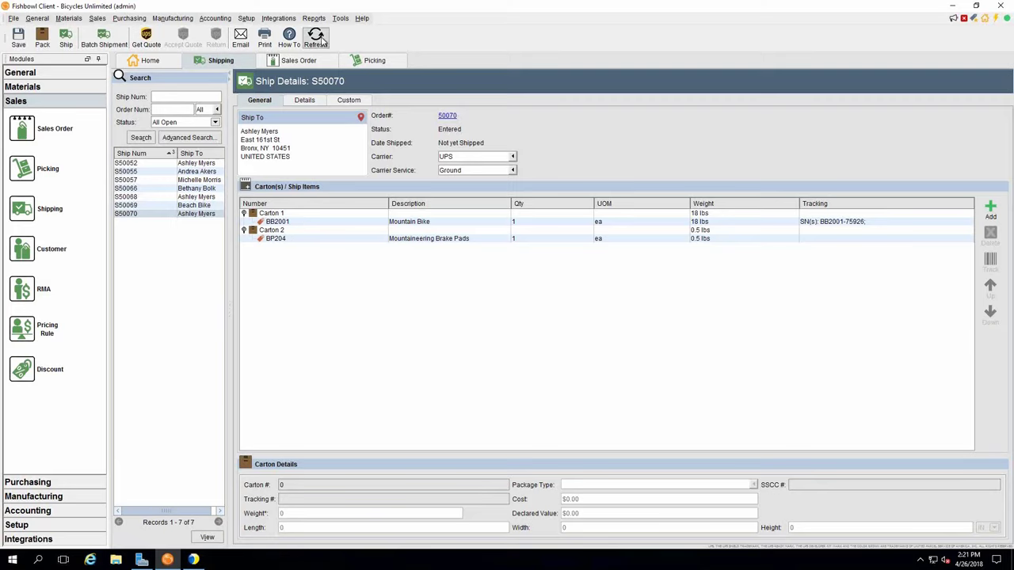
pyautogui.click(282, 215)
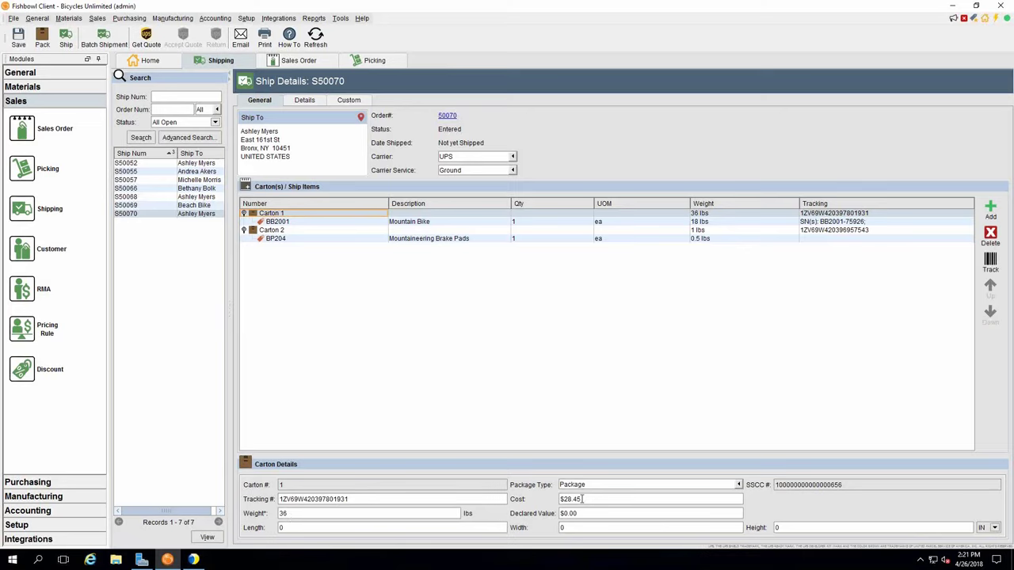
pyautogui.click(293, 231)
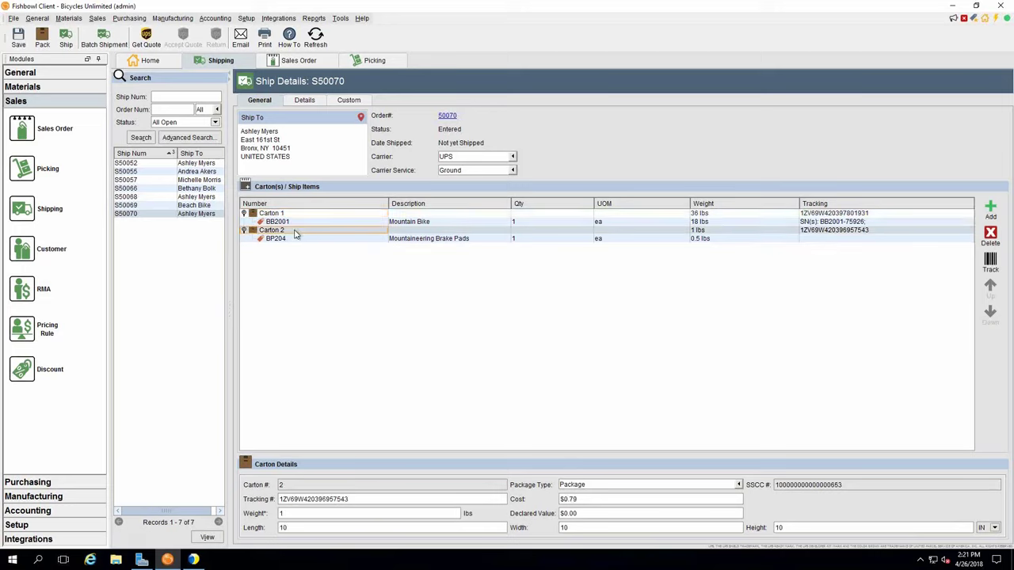
# Step: Load Fishbowl shipment S50069 into StarShip as a UPS Freight Guaranteed pallet of 44.60 lbs
pyautogui.click(953, 10)
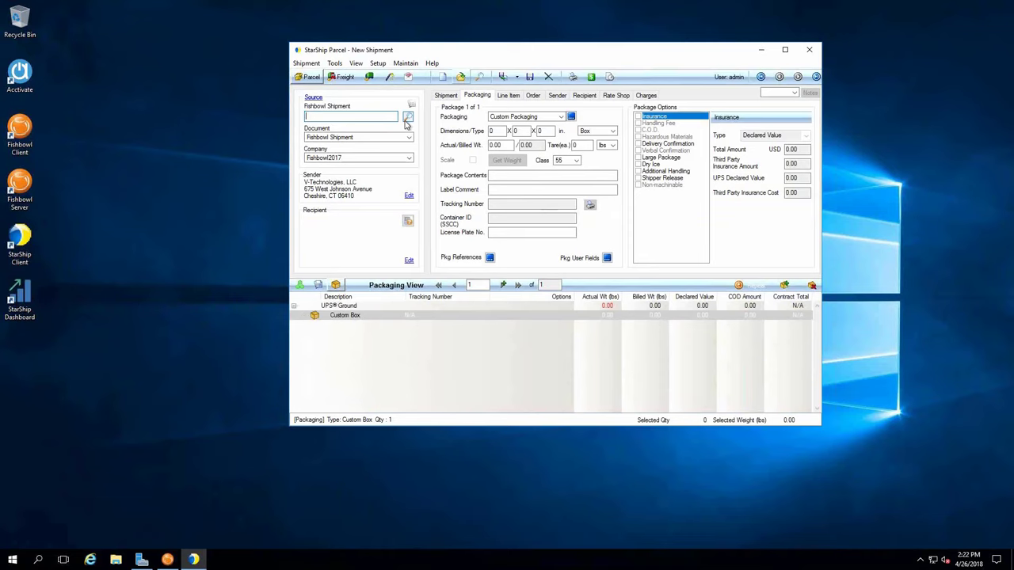
pyautogui.click(408, 118)
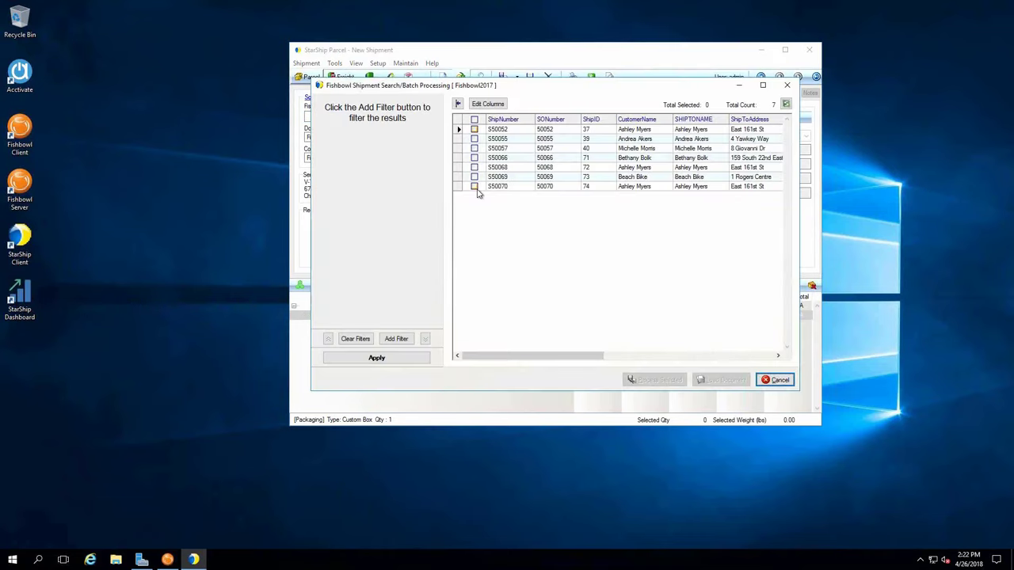
pyautogui.click(473, 177)
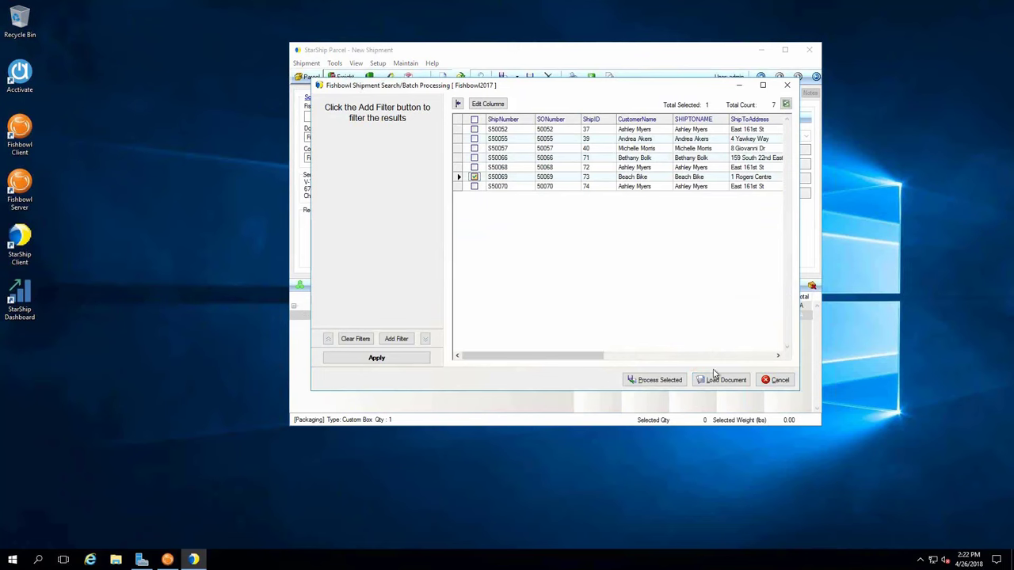
pyautogui.click(733, 382)
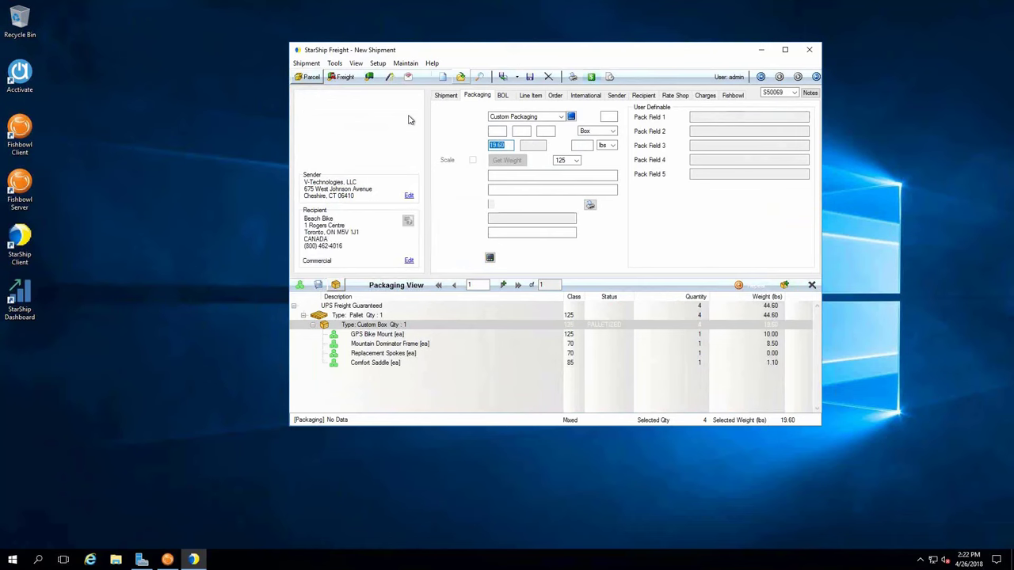
# Step: Expand the Custom Box and review the Mountain Dominator Frame's NMFC 018432, class 70 and origin details
pyautogui.click(313, 327)
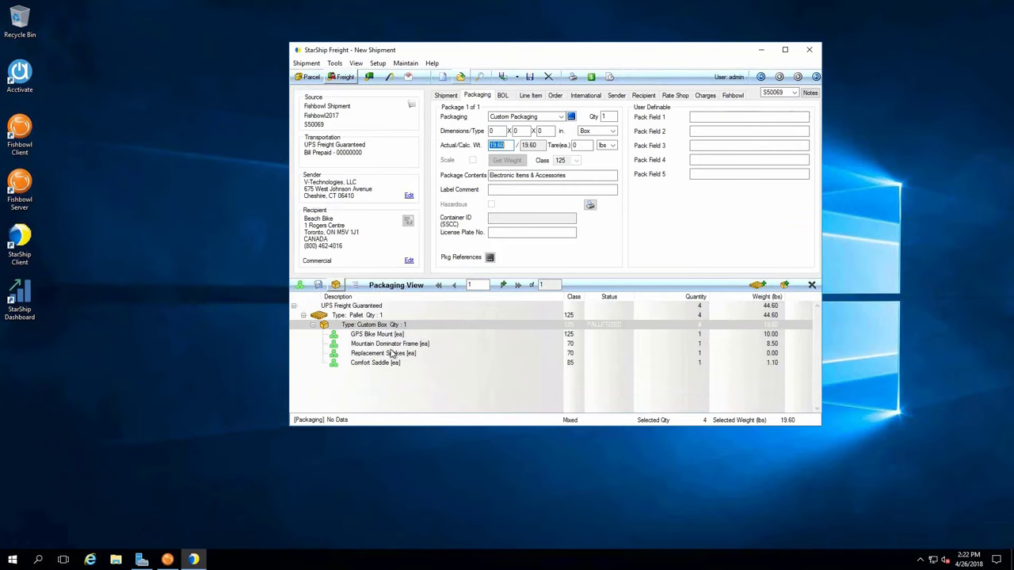
pyautogui.click(378, 343)
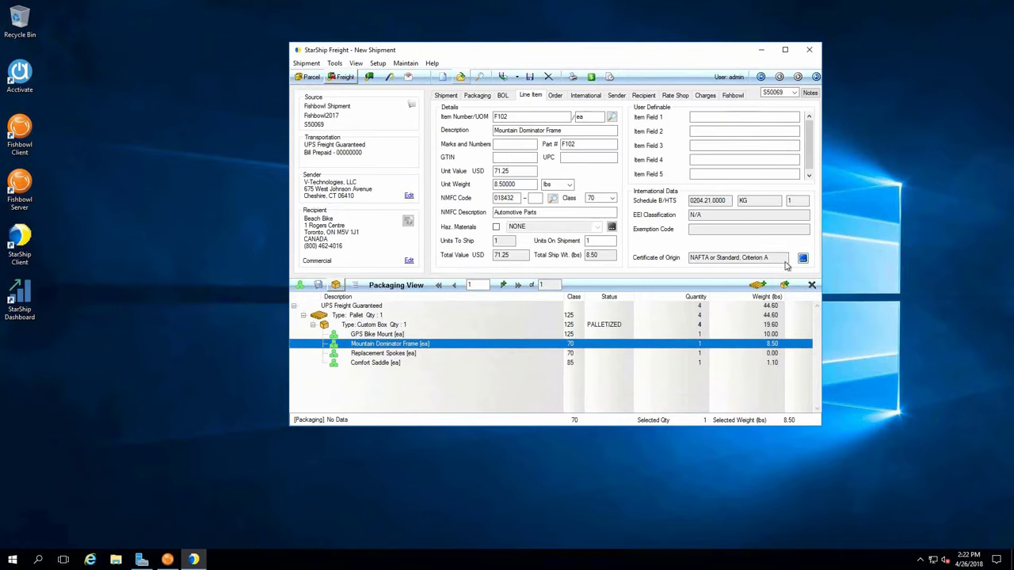
pyautogui.click(802, 259)
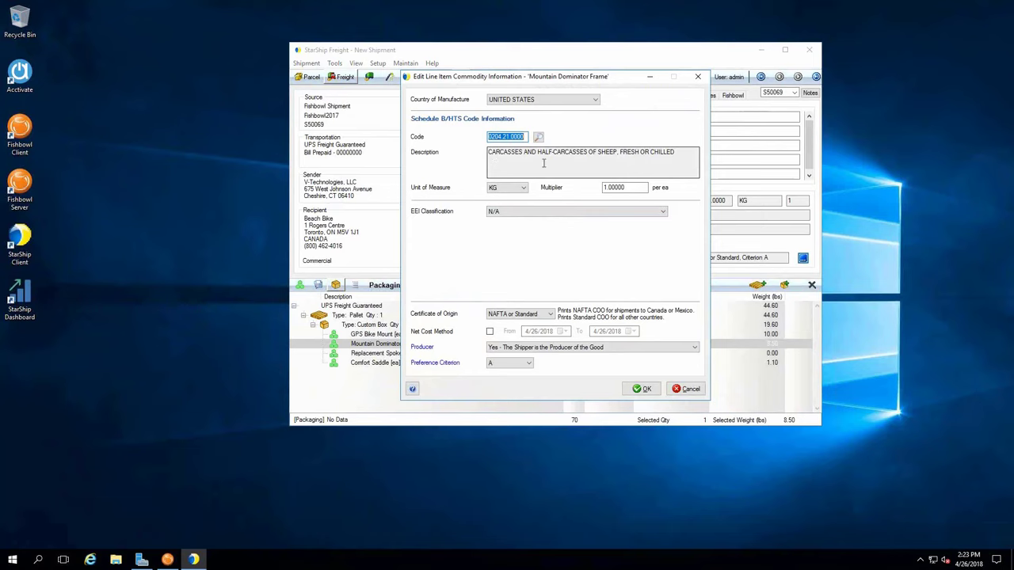
pyautogui.click(699, 78)
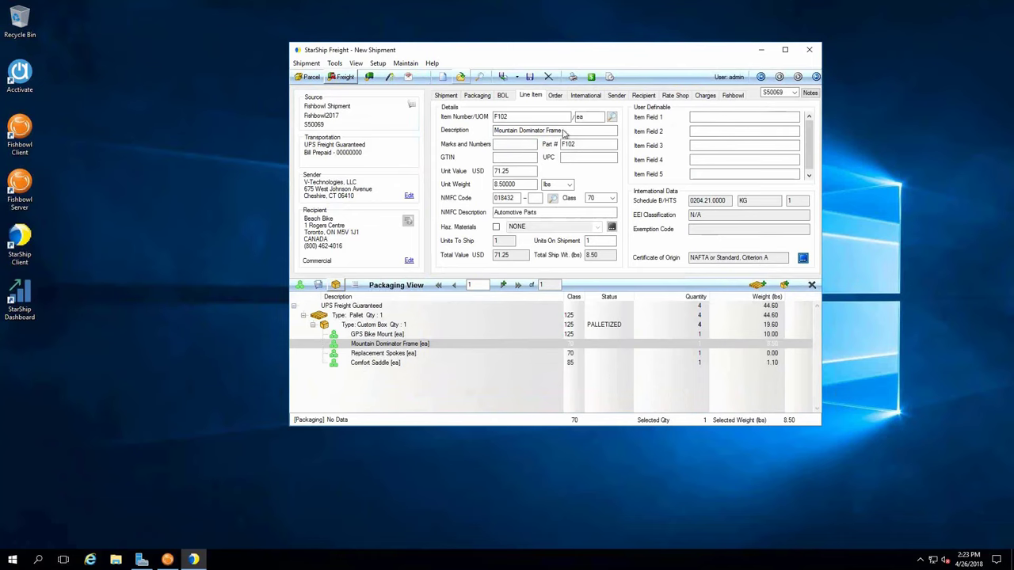
# Step: Show the International details: invoice total 164.40, DDP terms, EEI filing FTR Exempt
pyautogui.click(590, 96)
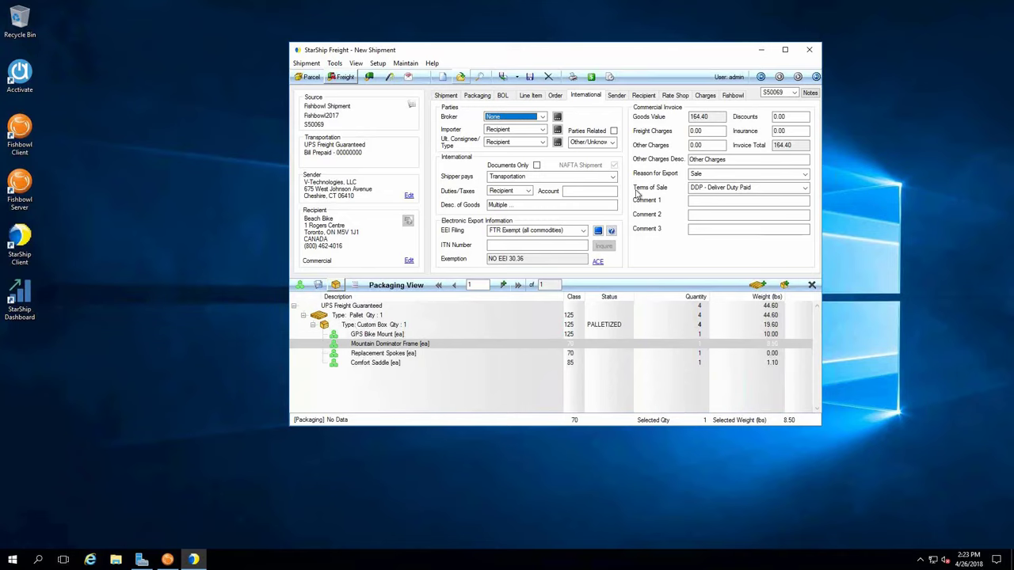
# Step: Show the Rate Shop quote: UPS Freight Guaranteed, 4-day delivery, 224.34 in charges
pyautogui.click(673, 95)
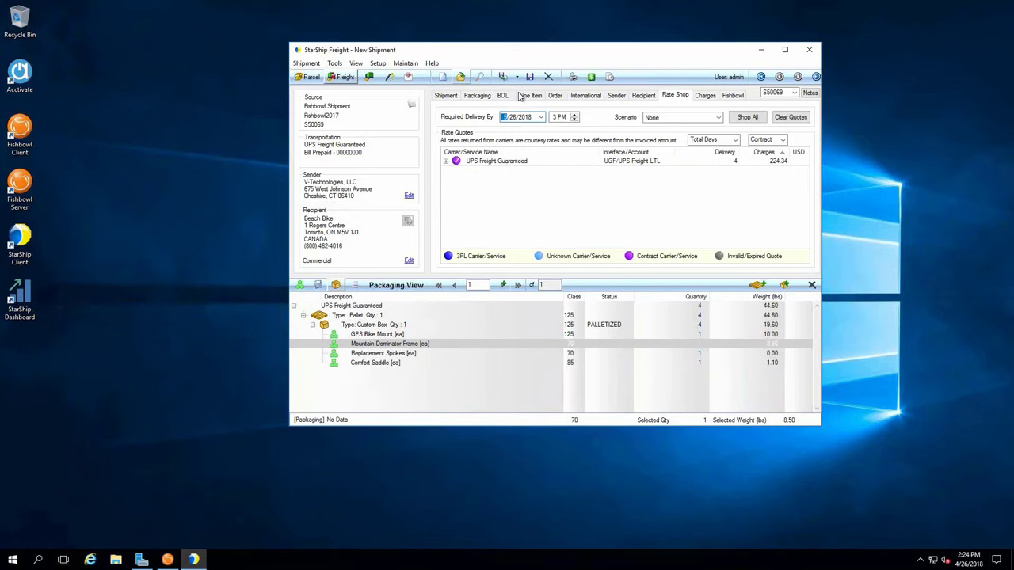
# Step: Process S50069 with UPS Freight, closing the certificate of origin, commercial invoice and bill of lading previews
pyautogui.click(529, 201)
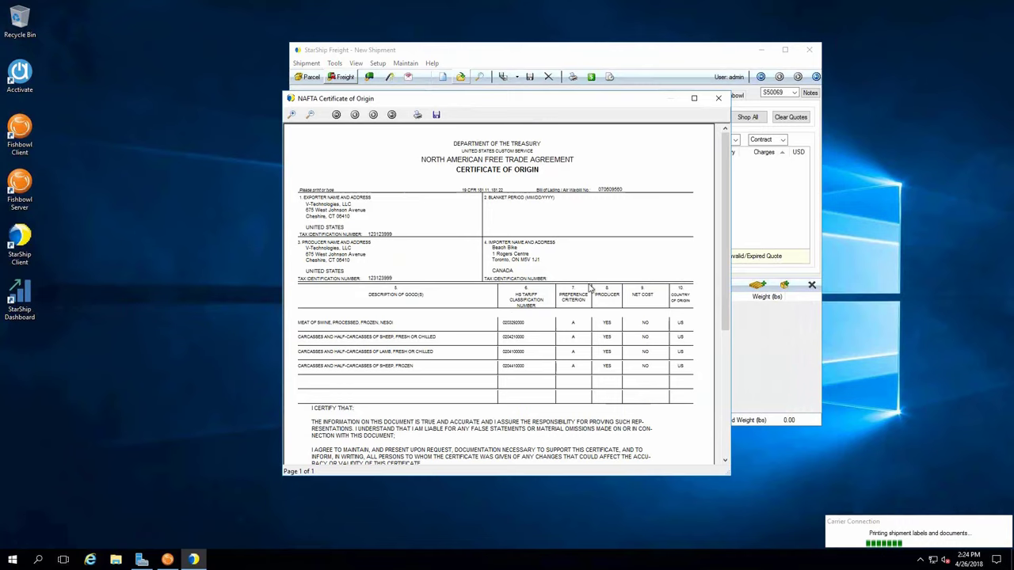
pyautogui.click(718, 98)
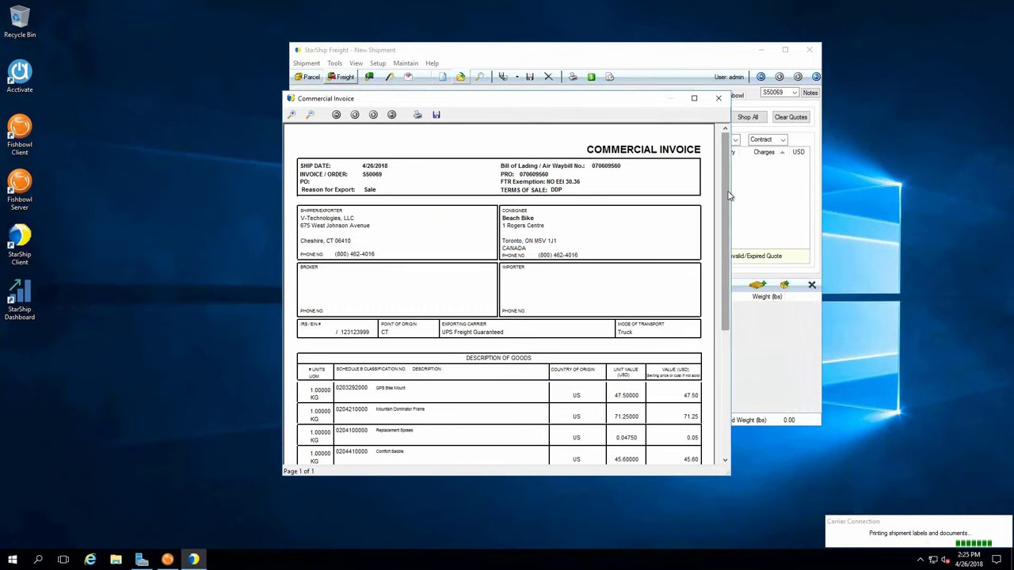
pyautogui.scroll(-1, 729, 212)
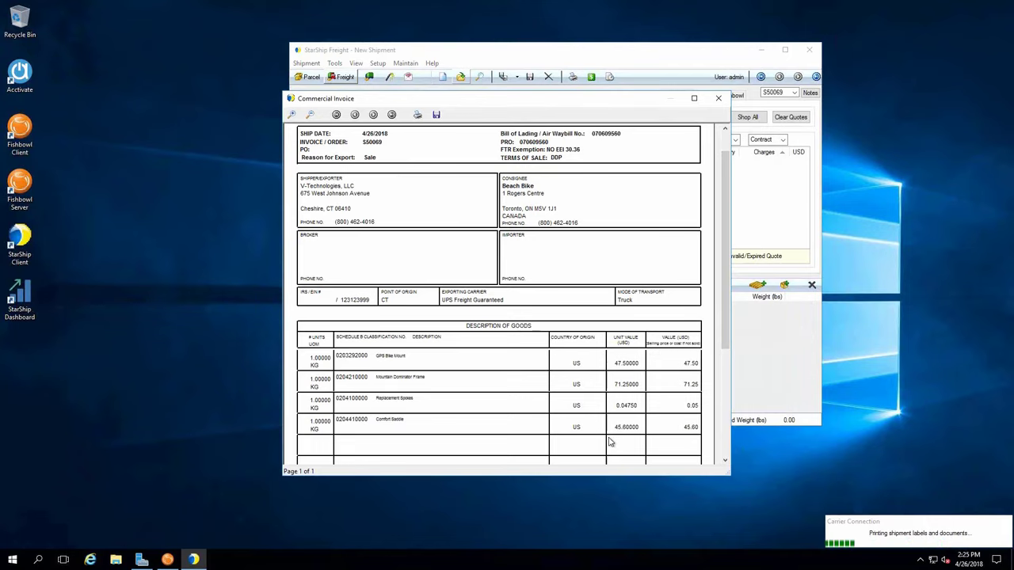
pyautogui.click(719, 98)
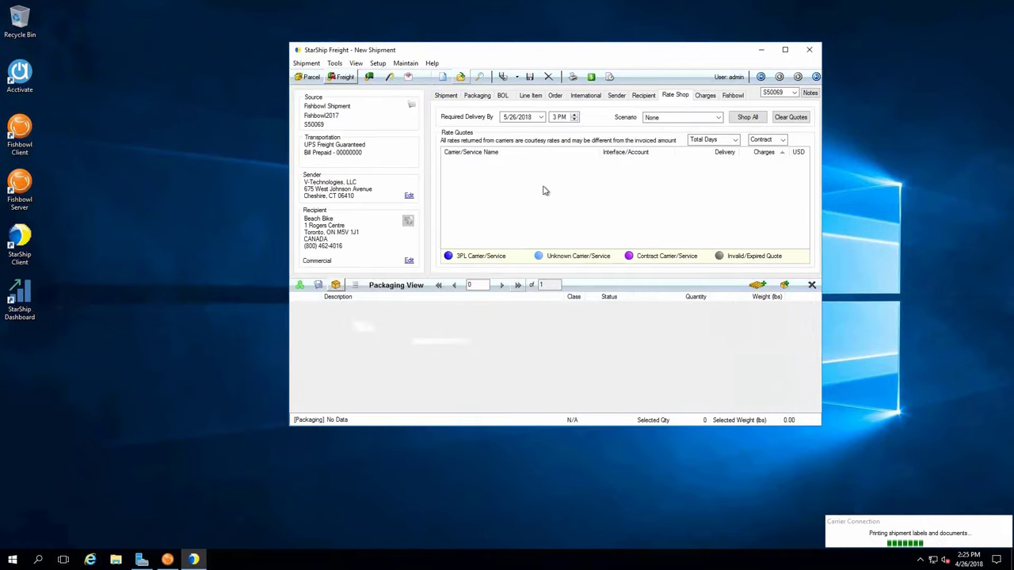
pyautogui.click(646, 222)
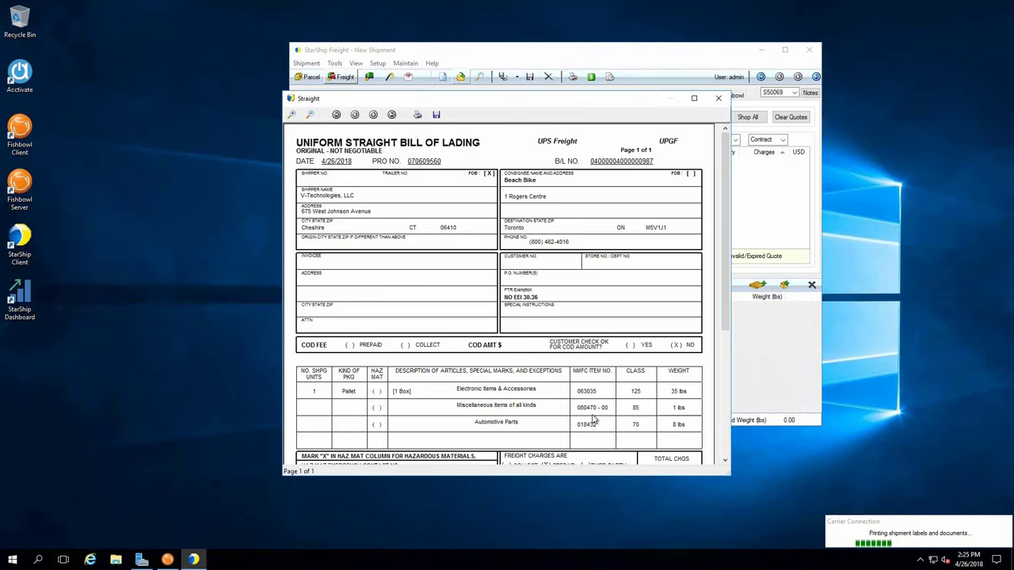
pyautogui.click(718, 98)
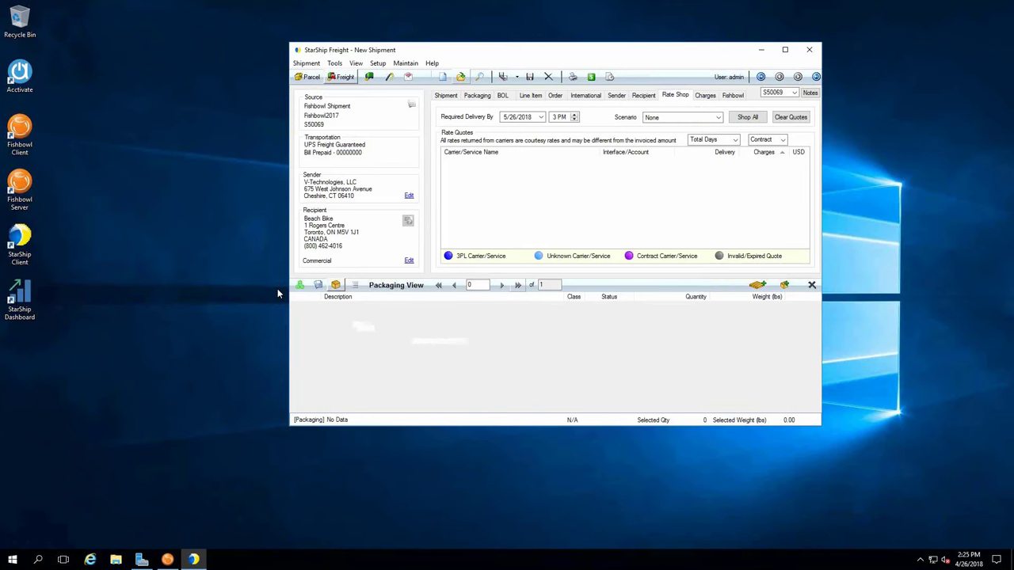
# Step: Refresh S50069 in Fishbowl and confirm Carton 1 has tracking 070609560, 19.6 lbs, $224.34
pyautogui.click(168, 560)
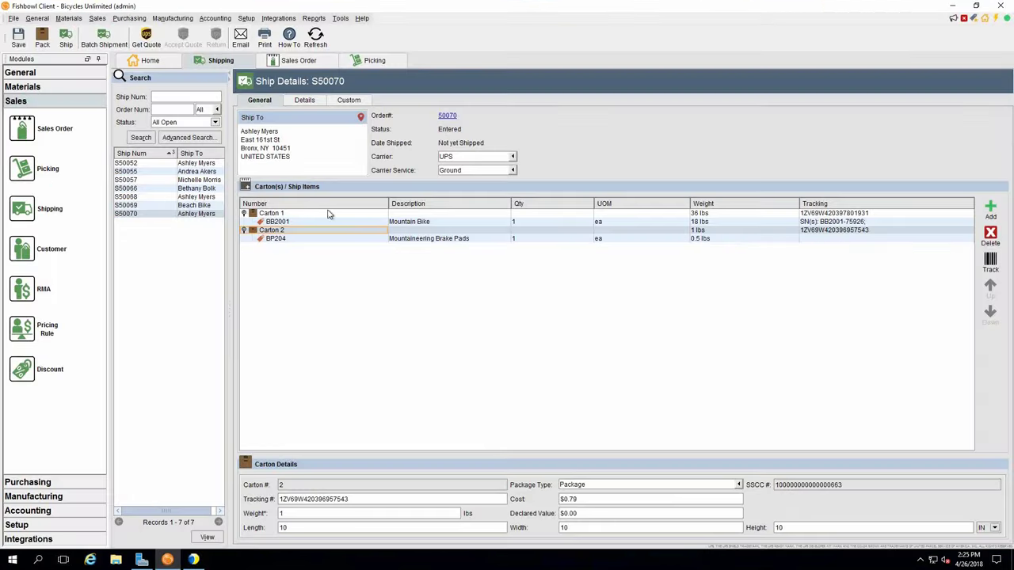
pyautogui.click(133, 207)
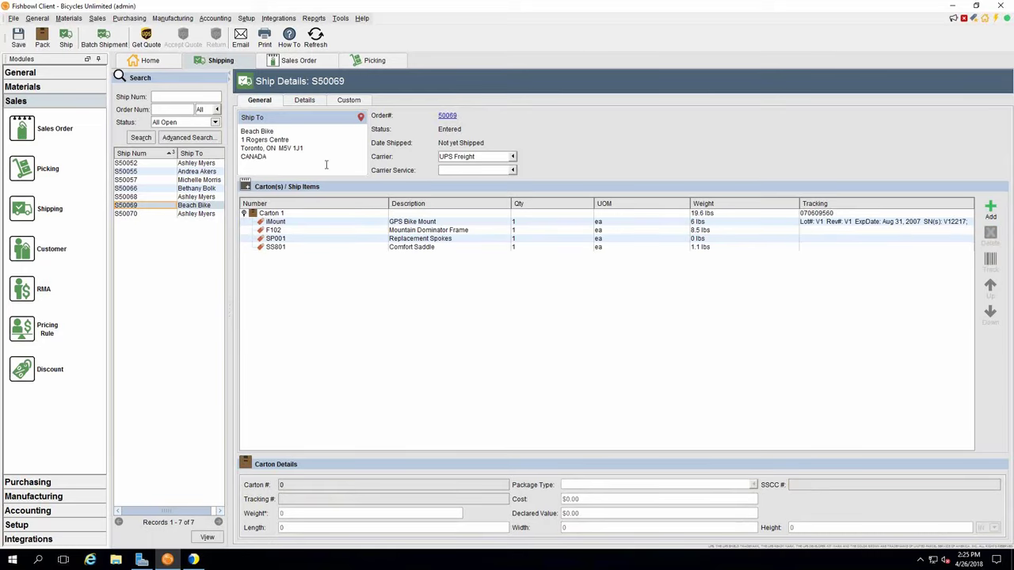
pyautogui.click(315, 38)
pyautogui.click(272, 214)
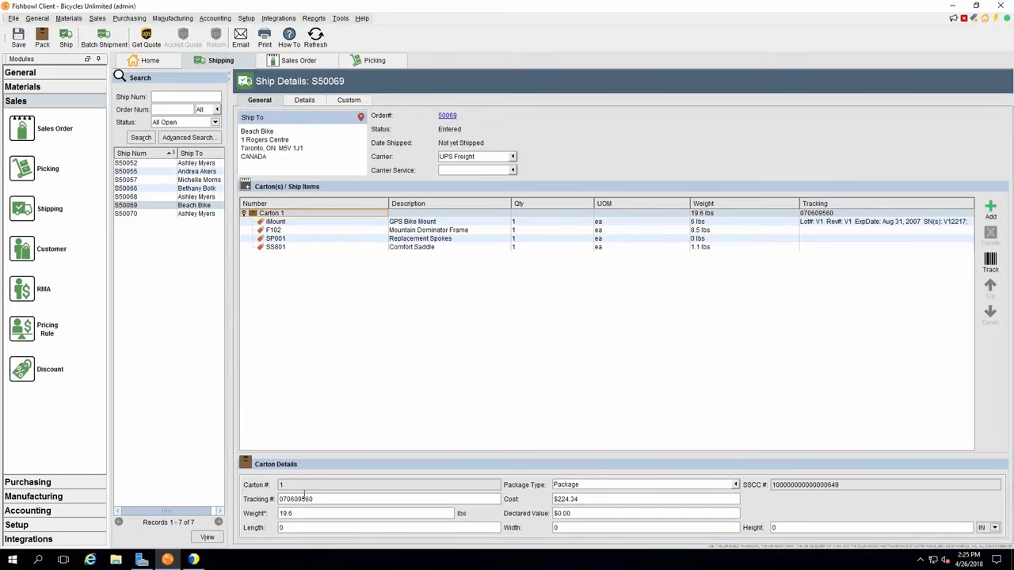